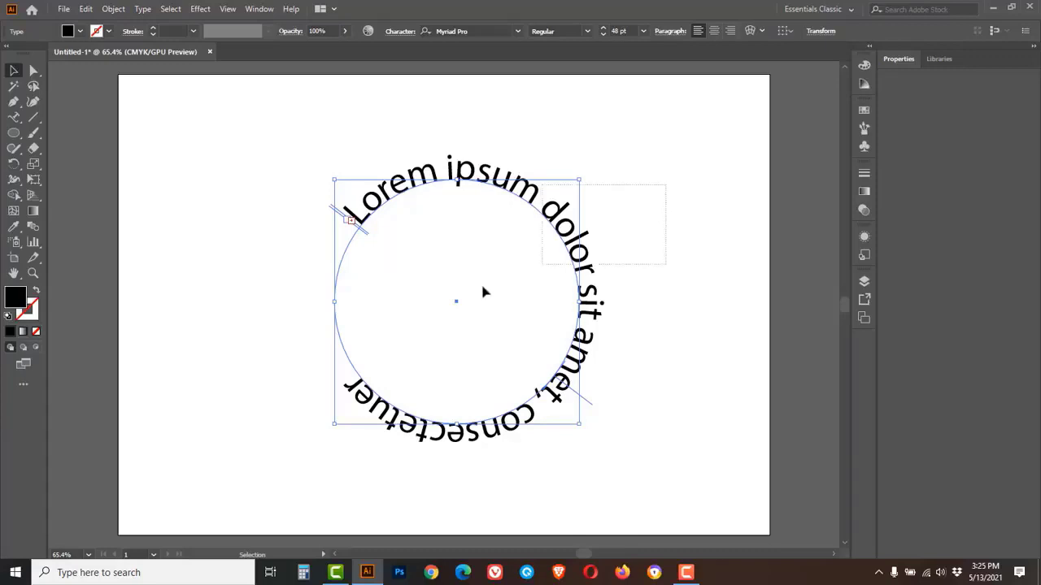
# Delete the existing circular text and draw a circle about 4.83 in in diameter in the middle of the artboard.
pyautogui.press('Delete')
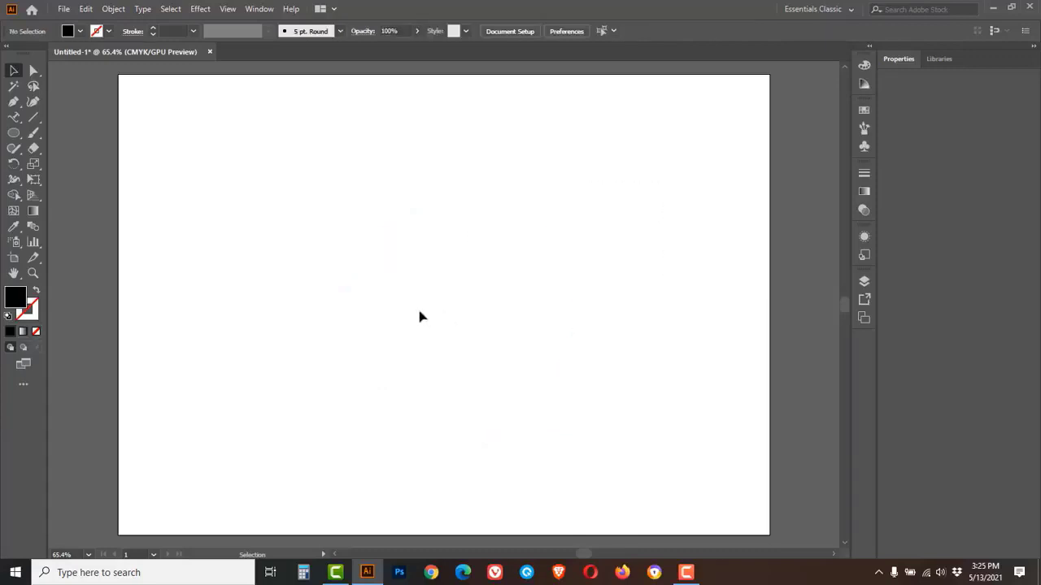
pyautogui.click(17, 136)
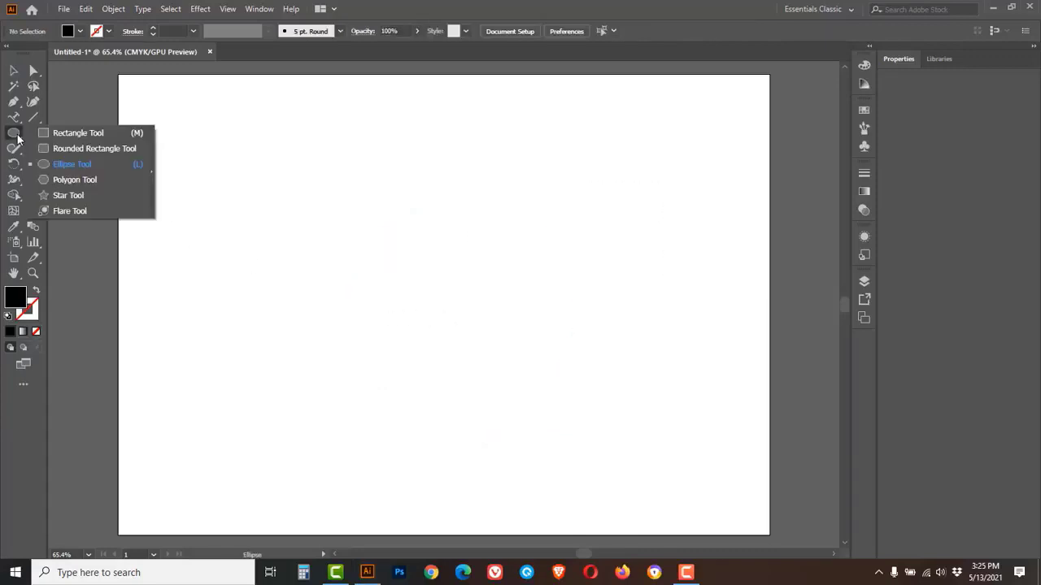
pyautogui.click(75, 165)
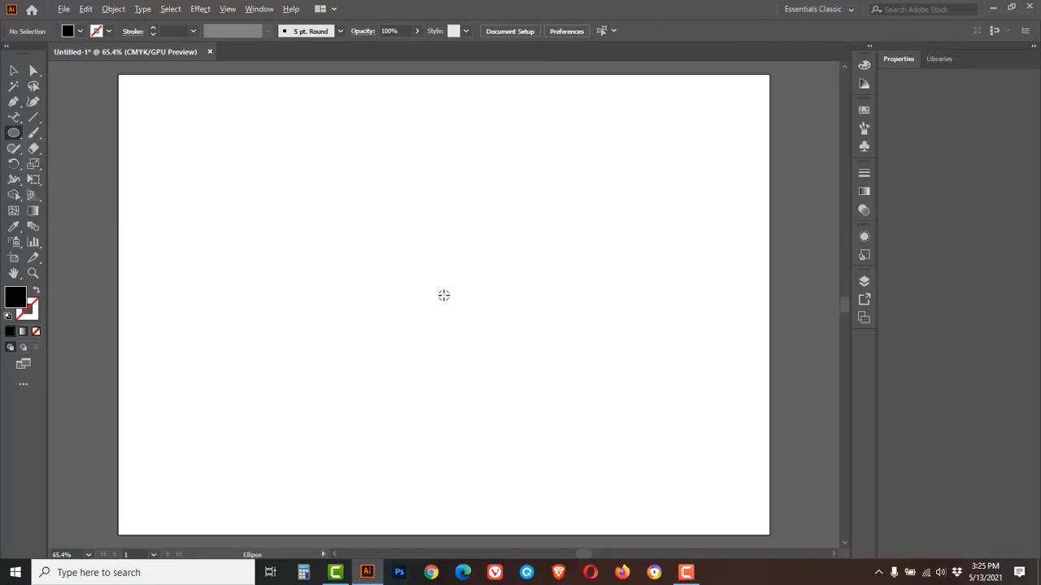
pyautogui.moveTo(444, 295); pyautogui.dragTo(578, 424)
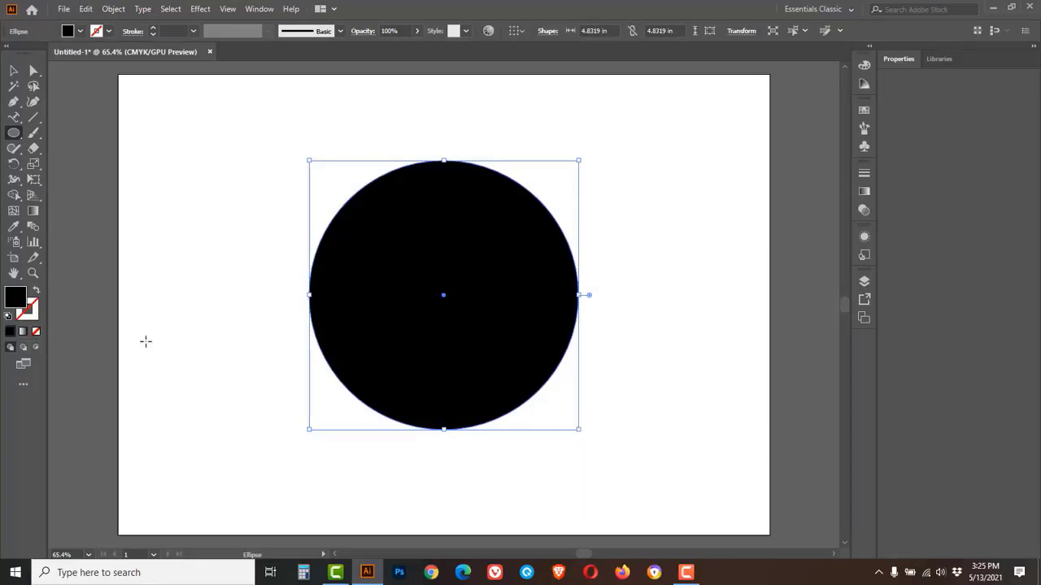
# Remove the circle's fill and give it a black stroke.
pyautogui.click(36, 333)
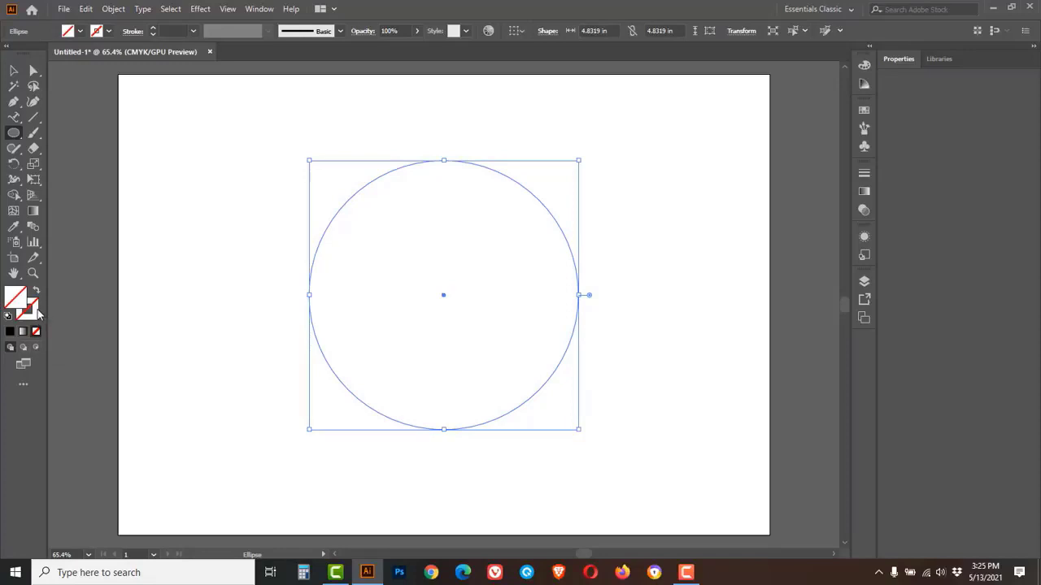
pyautogui.click(33, 311)
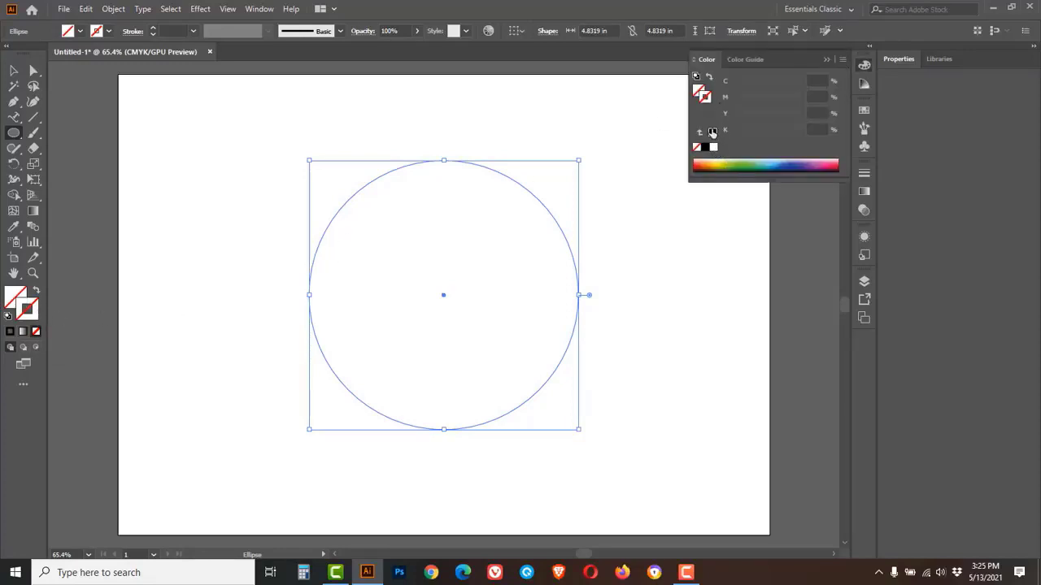
pyautogui.click(712, 134)
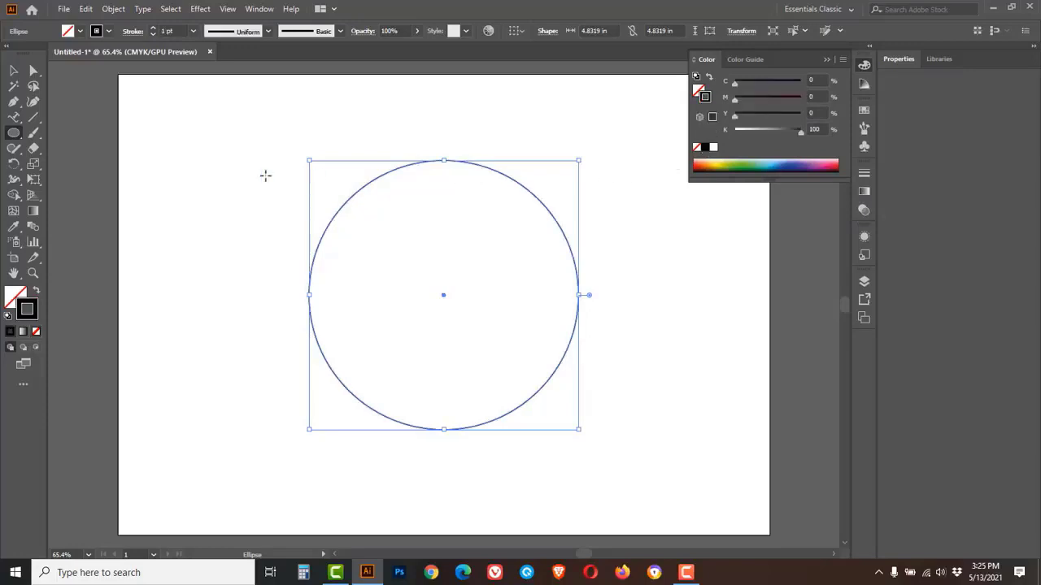
# Add path type along the circle, starting at its upper-left side, with the text "Type on a path tool".
pyautogui.click(13, 117)
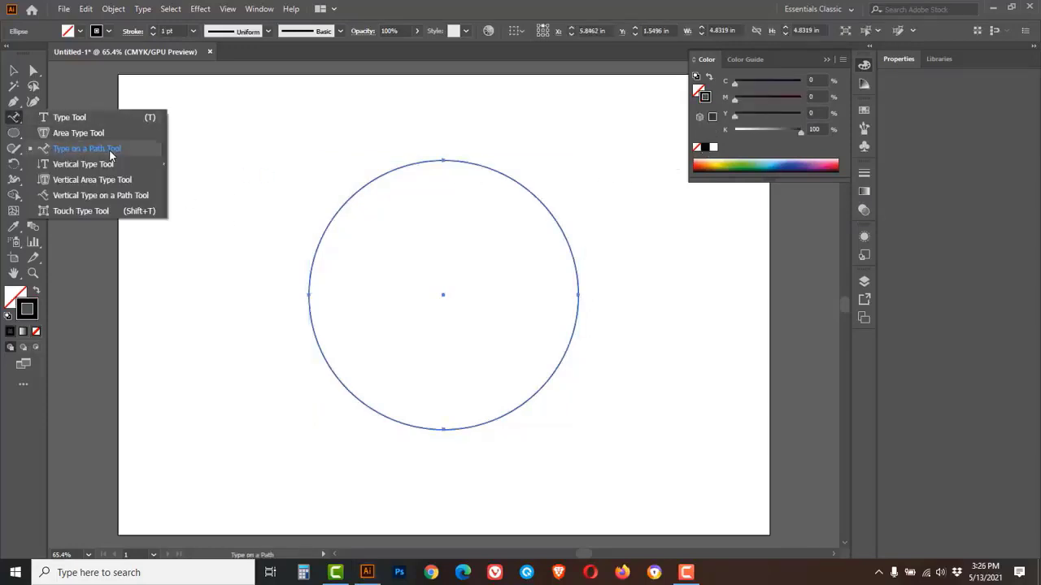
pyautogui.click(87, 149)
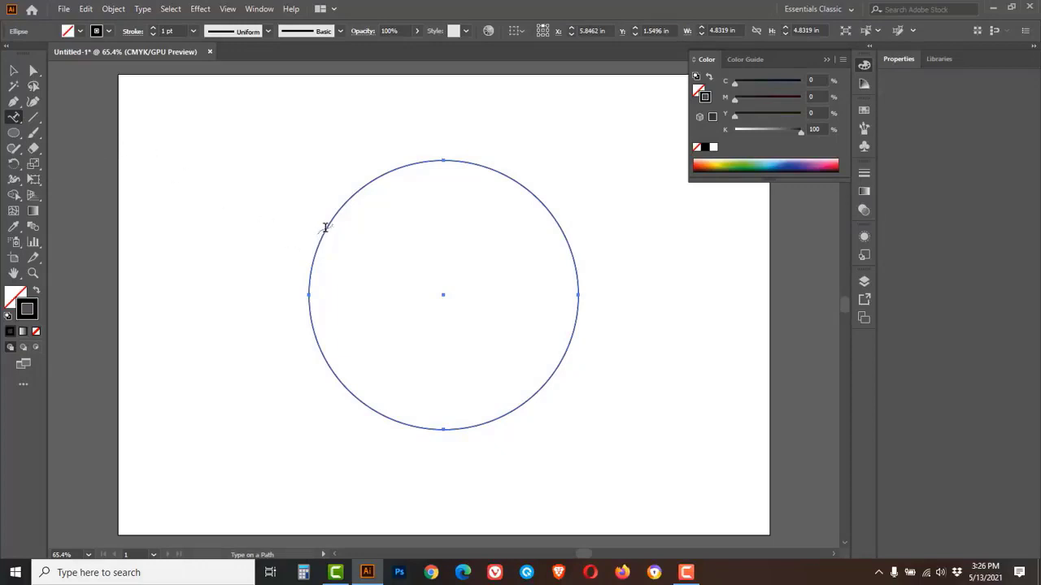
pyautogui.click(325, 228)
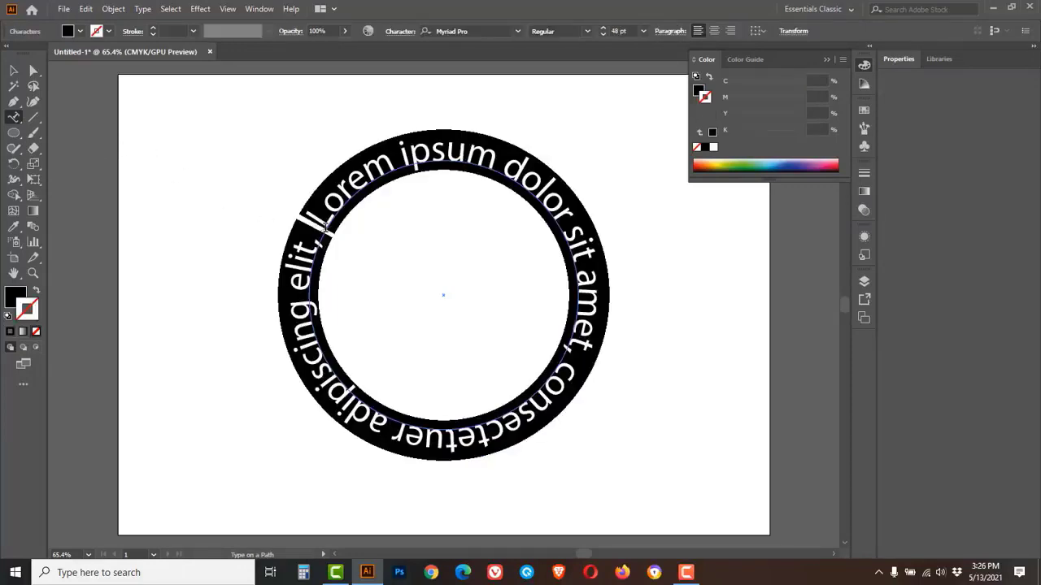
pyautogui.press('Escape')
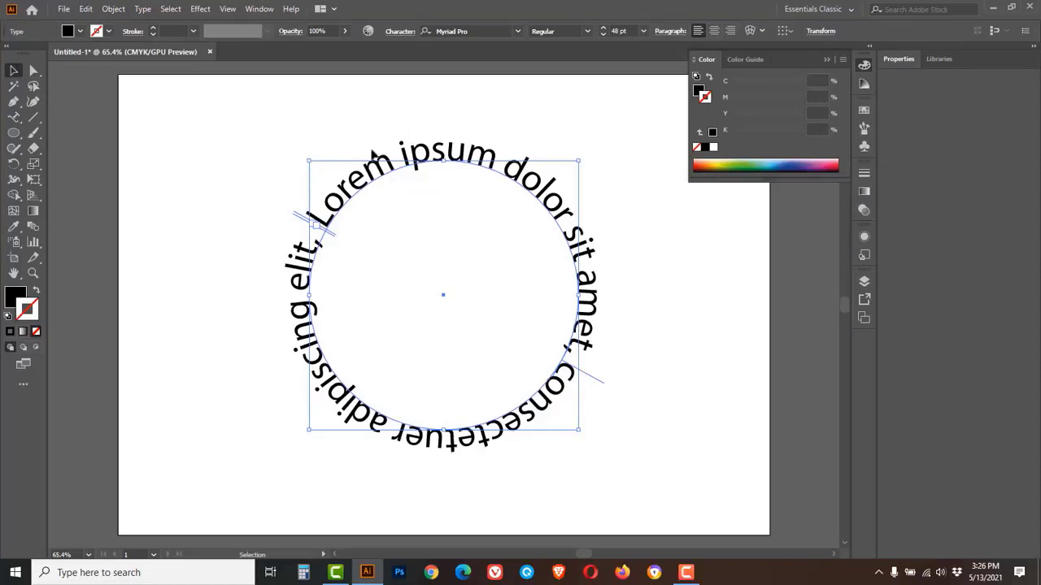
pyautogui.tripleClick(341, 196)
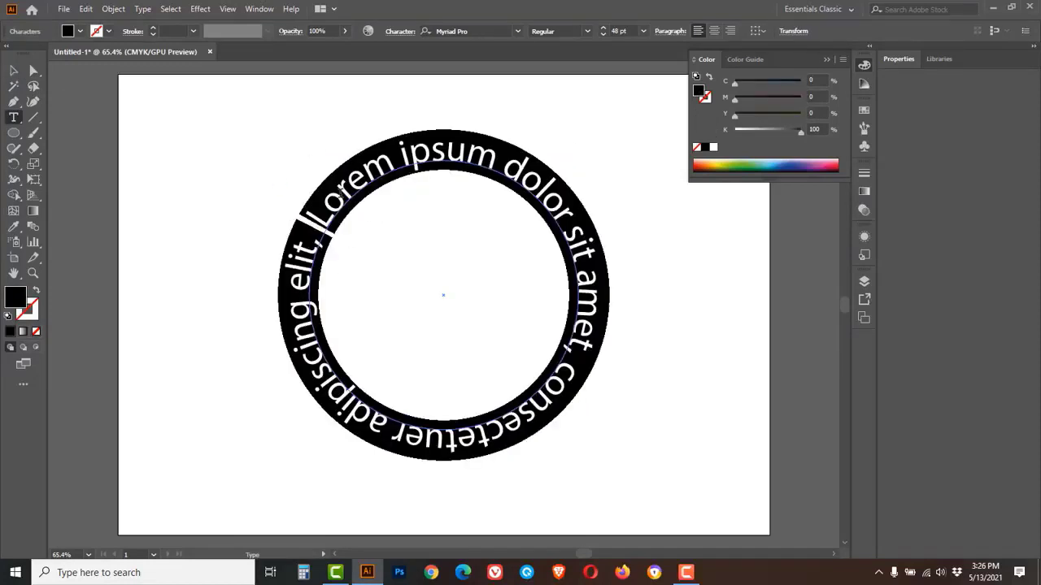
pyautogui.write('T')
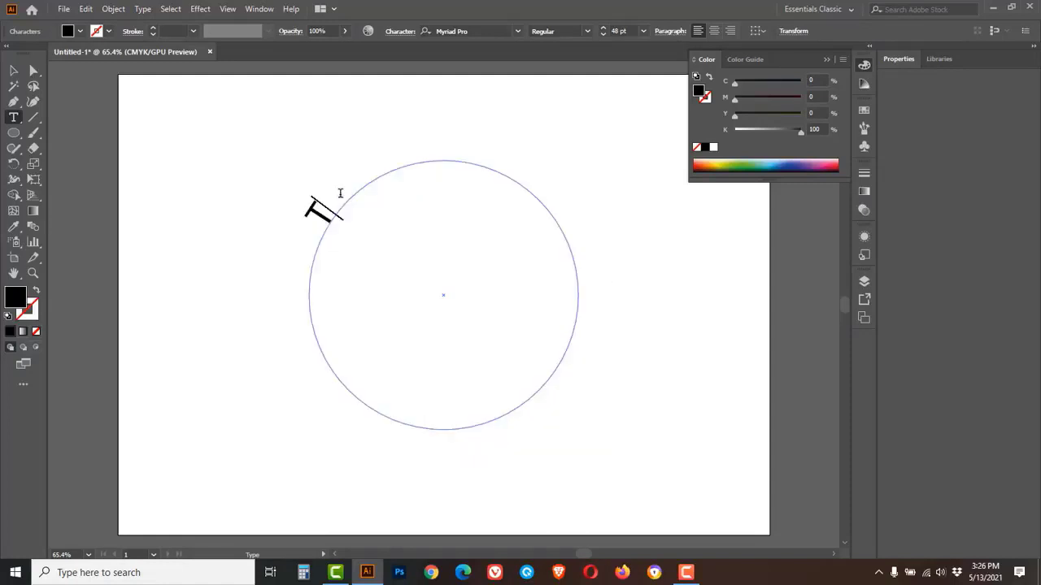
pyautogui.write('ype o')
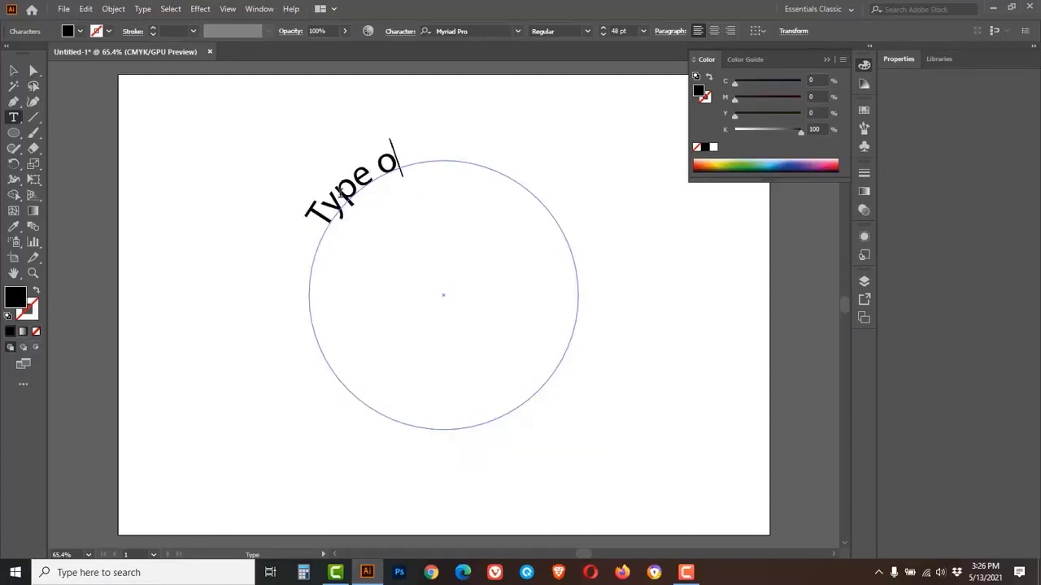
pyautogui.write('n a path')
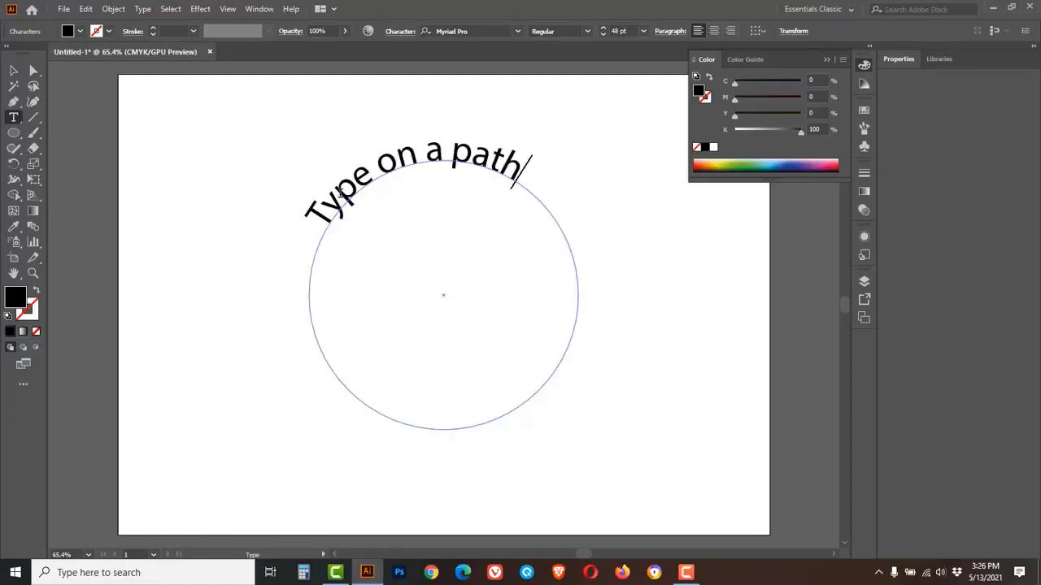
pyautogui.write(' tool')
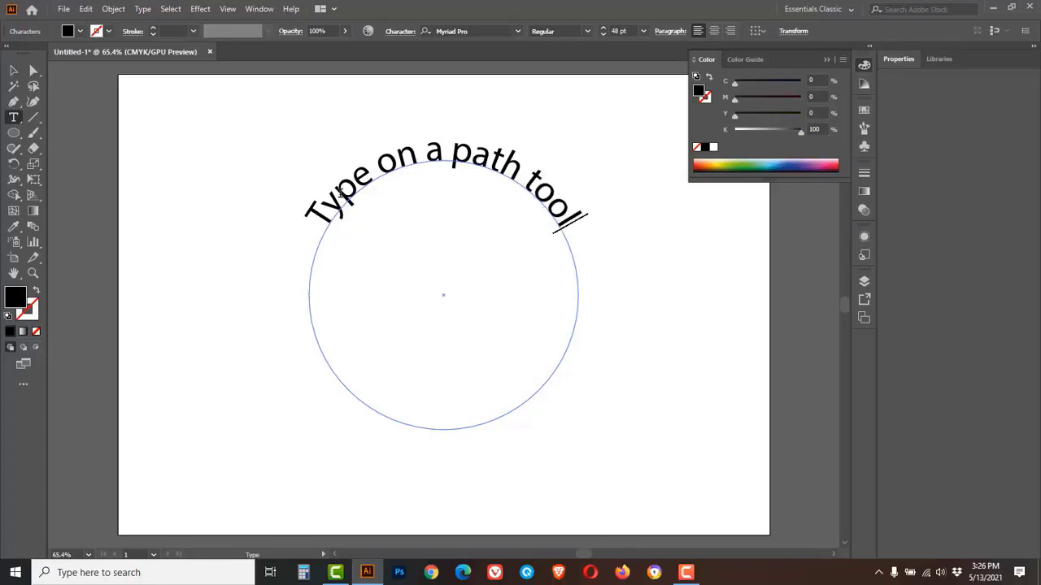
# Move the text's end bracket to the circle's right edge and its start bracket to the circle's left edge.
pyautogui.click(13, 71)
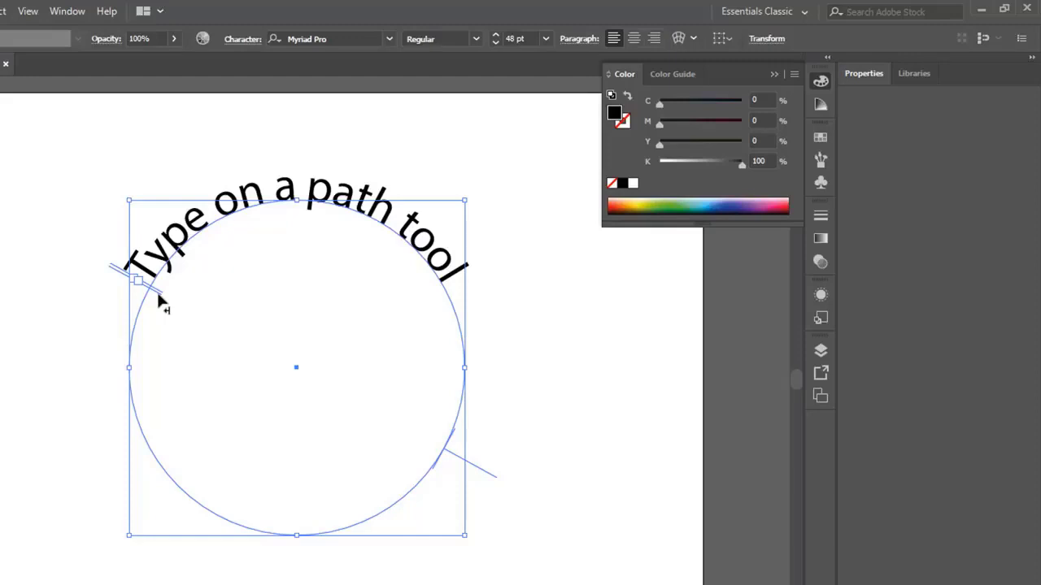
pyautogui.moveTo(159, 297); pyautogui.dragTo(146, 338)
pyautogui.moveTo(138, 337)
pyautogui.mouseDown()
pyautogui.moveTo(209, 476)
pyautogui.moveTo(436, 414)
pyautogui.moveTo(479, 389)
pyautogui.moveTo(480, 370)
pyautogui.mouseUp()
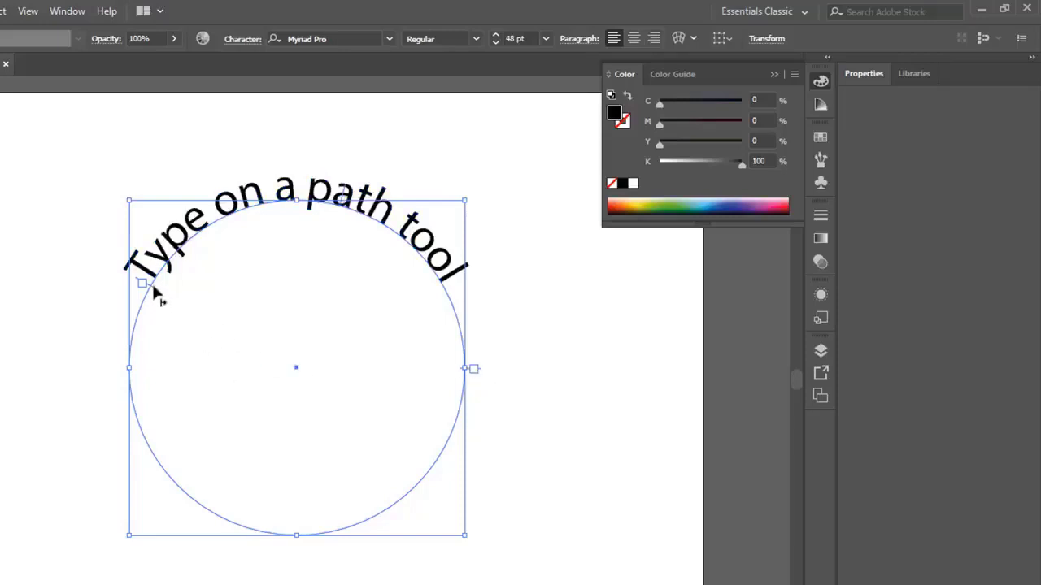
pyautogui.moveTo(155, 295); pyautogui.dragTo(138, 358)
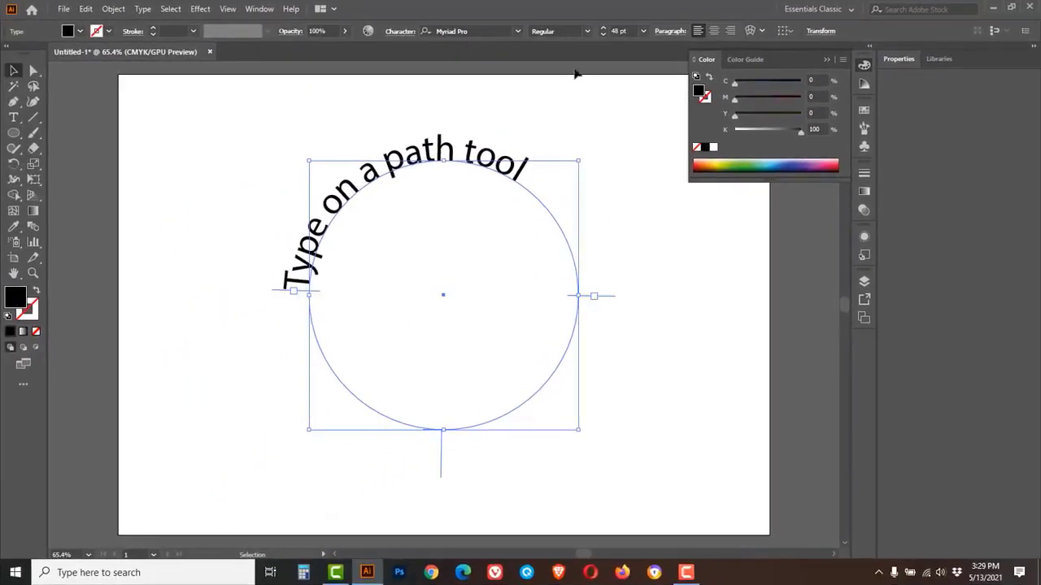
# Set the font size of the circular text to 47 pt.
pyautogui.click(603, 29)
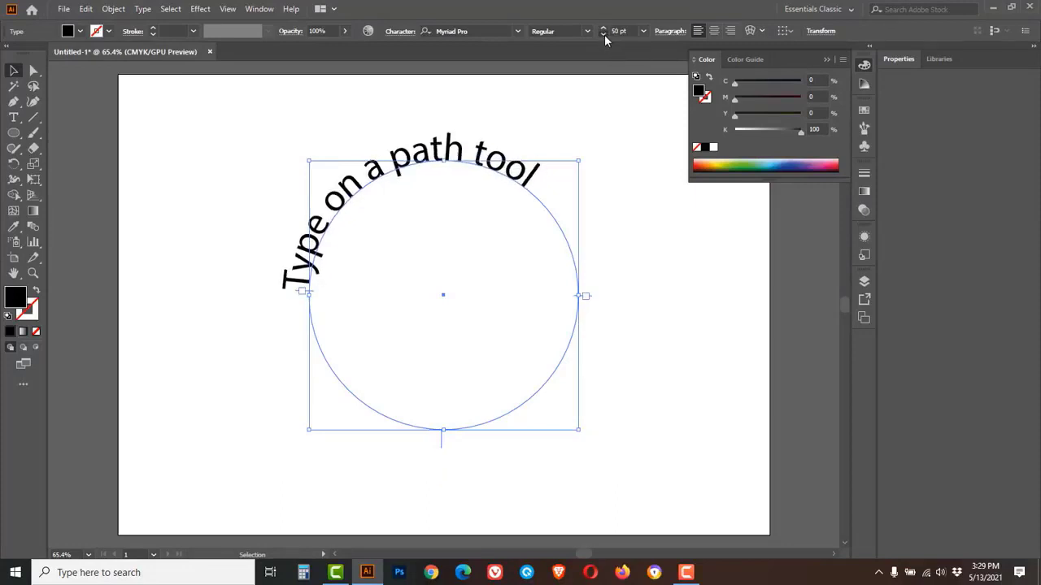
pyautogui.click(603, 34)
pyautogui.click(603, 35)
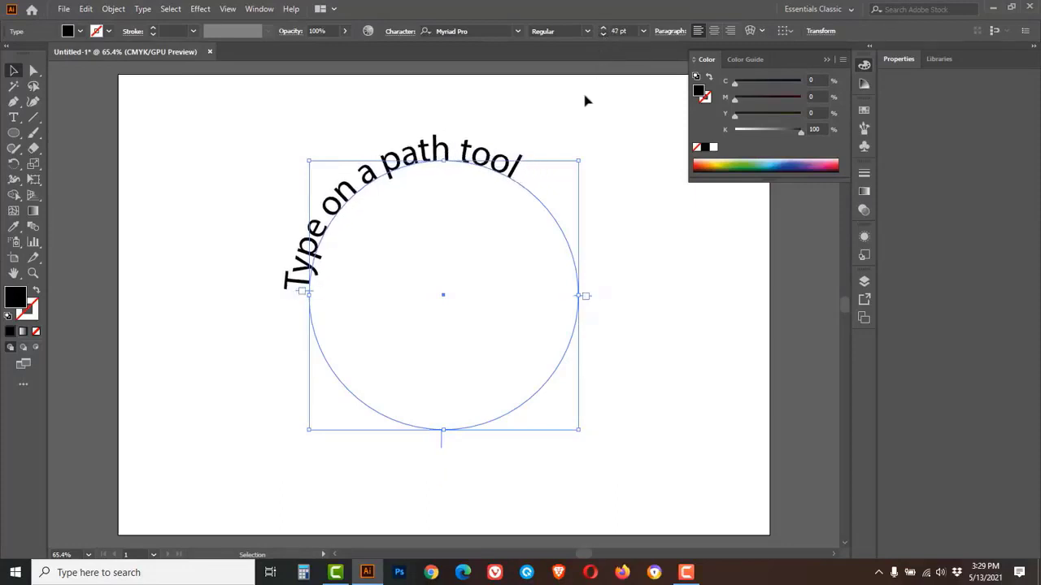
# Collapse the colour settings, try right alignment on the circular text, and centre it between its start and end brackets.
pyautogui.click(825, 59)
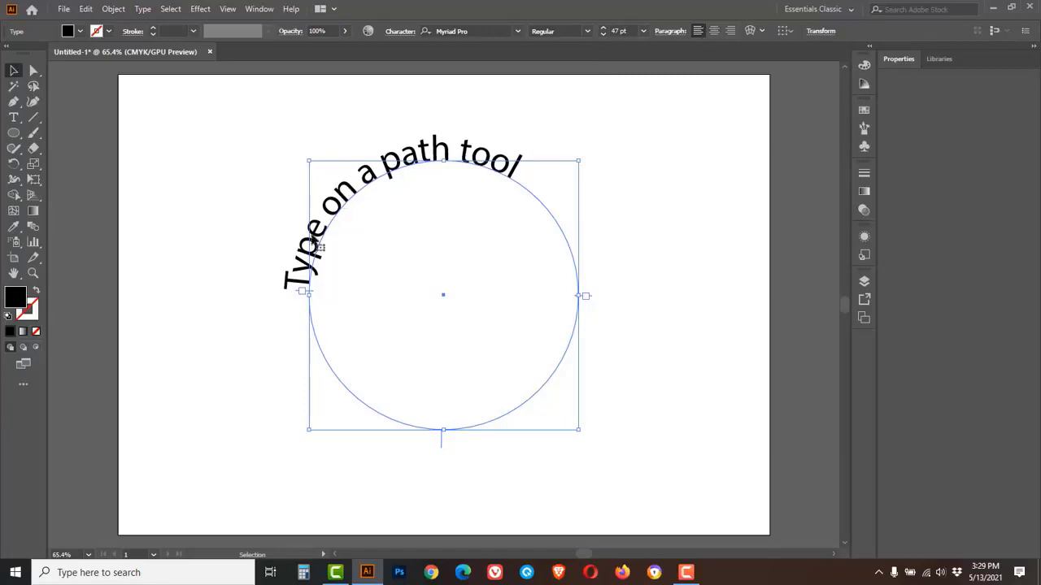
pyautogui.click(730, 32)
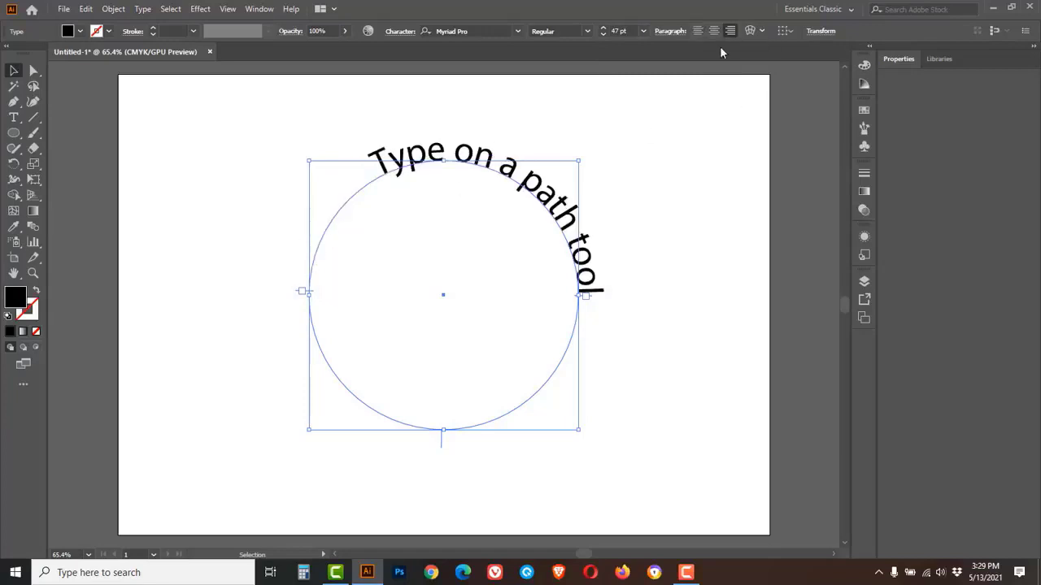
pyautogui.click(715, 30)
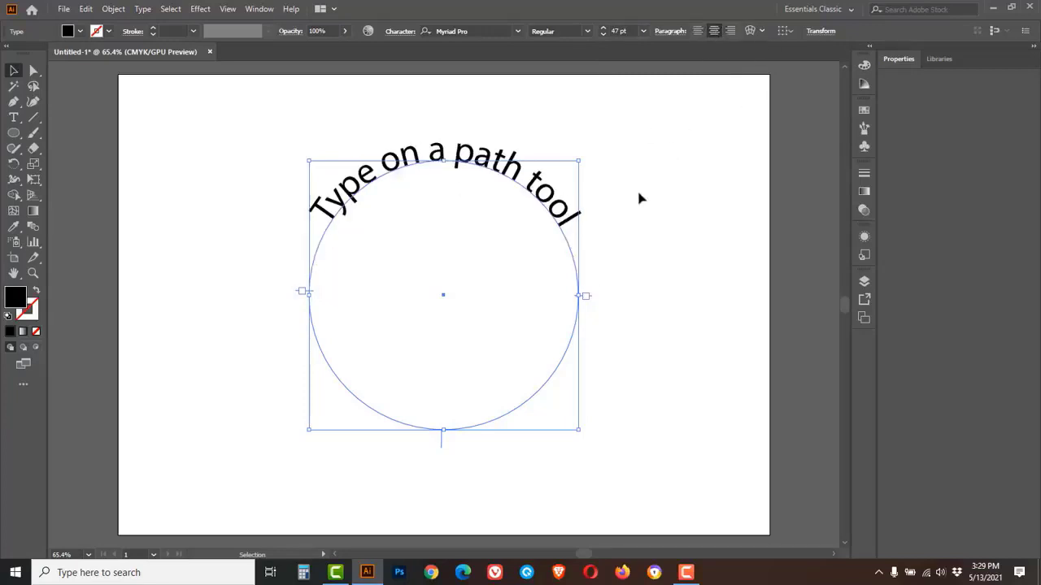
# Open the Type on a Path Options for the circular text and enable the live preview.
pyautogui.doubleClick(13, 117)
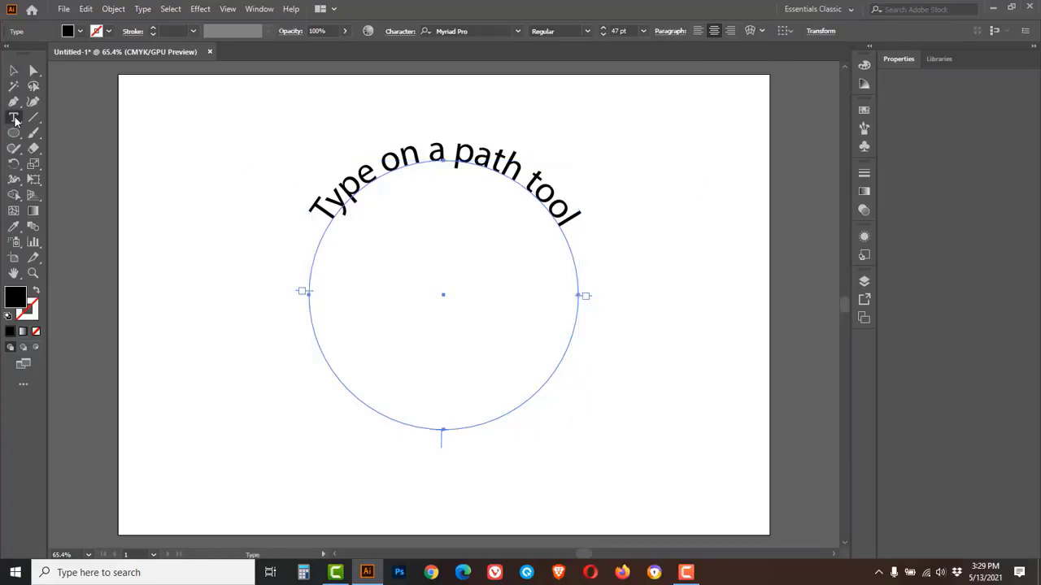
pyautogui.moveTo(766, 97); pyautogui.dragTo(788, 95)
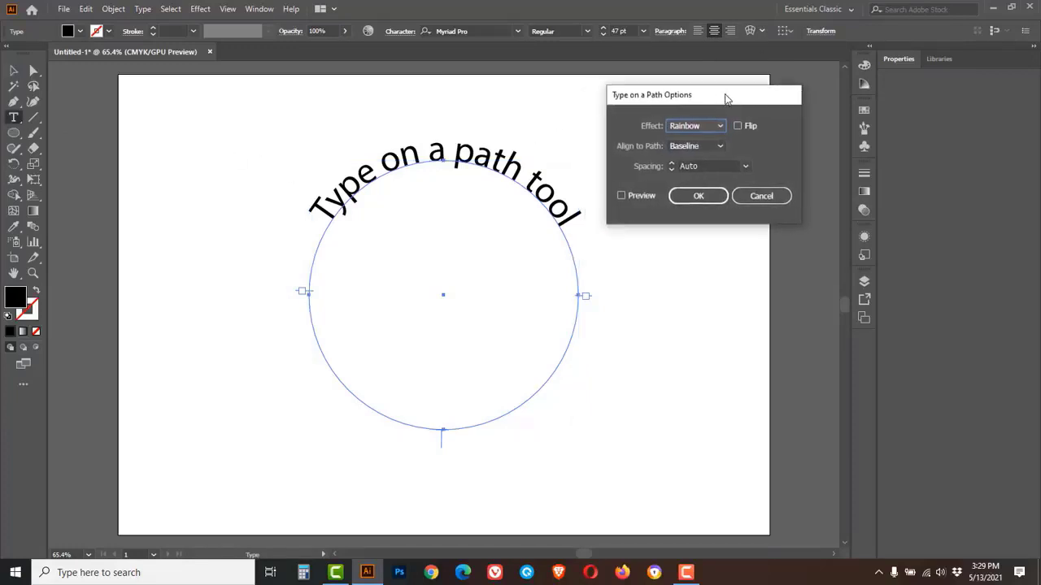
pyautogui.click(621, 195)
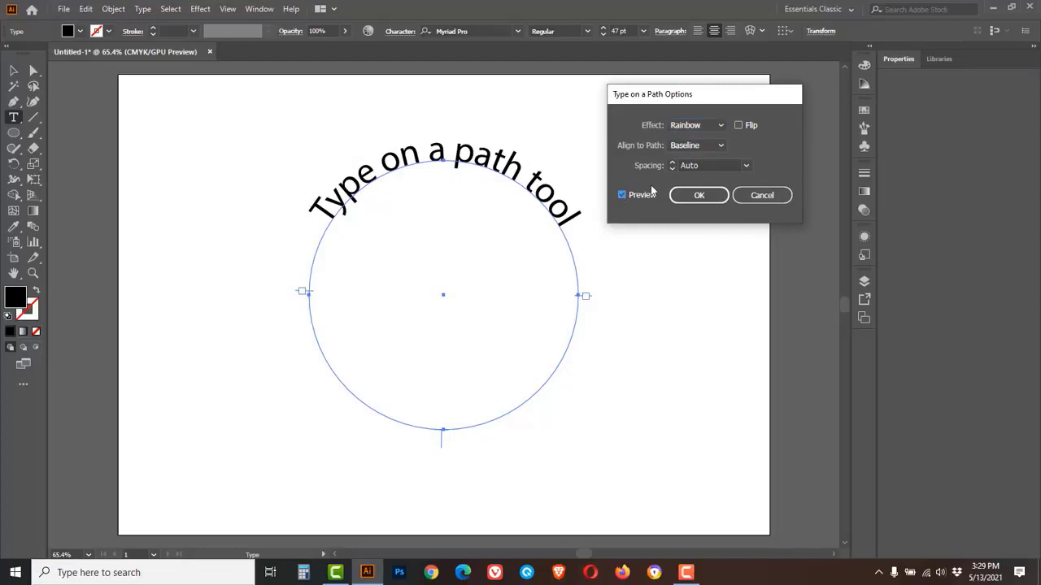
# Try flipping the text to the inside of the circle and turn the flip off again.
pyautogui.click(737, 126)
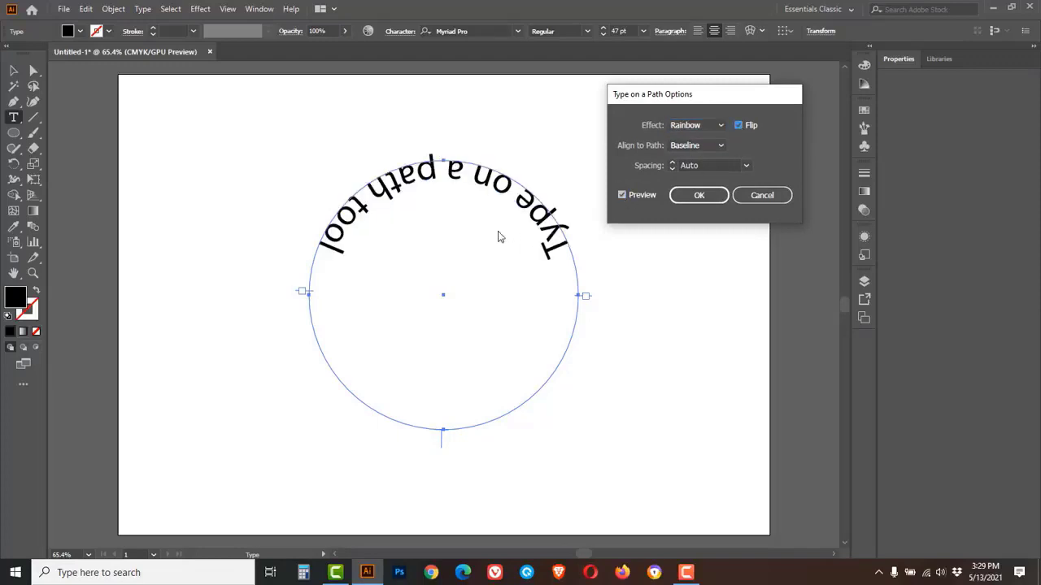
pyautogui.click(739, 127)
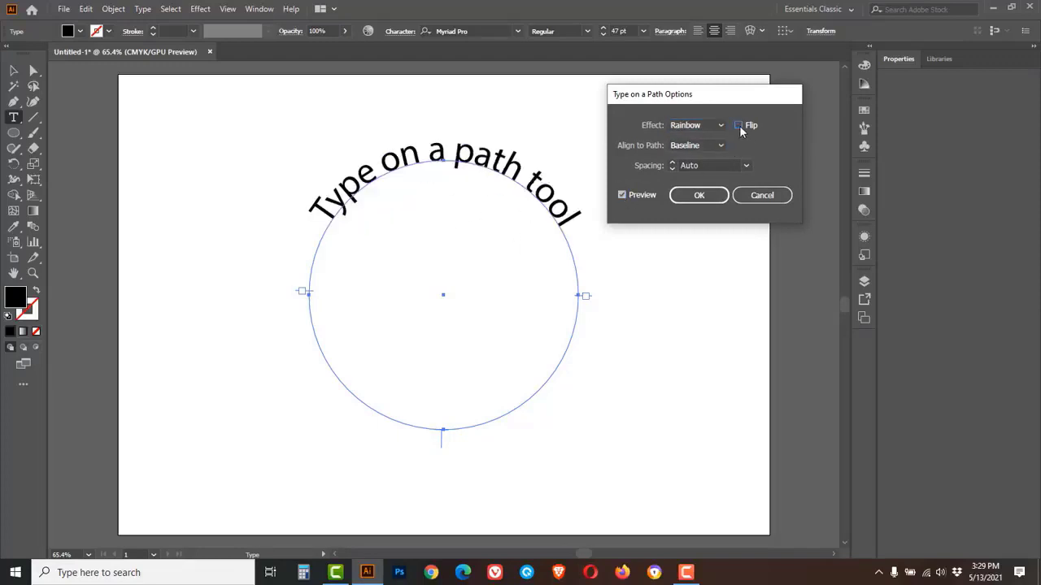
pyautogui.click(739, 127)
pyautogui.click(739, 127)
# Preview the Skew, 3D Ribbon and Stair Step effects on the path text, and set the effect to Gravity.
pyautogui.click(722, 126)
pyautogui.click(699, 153)
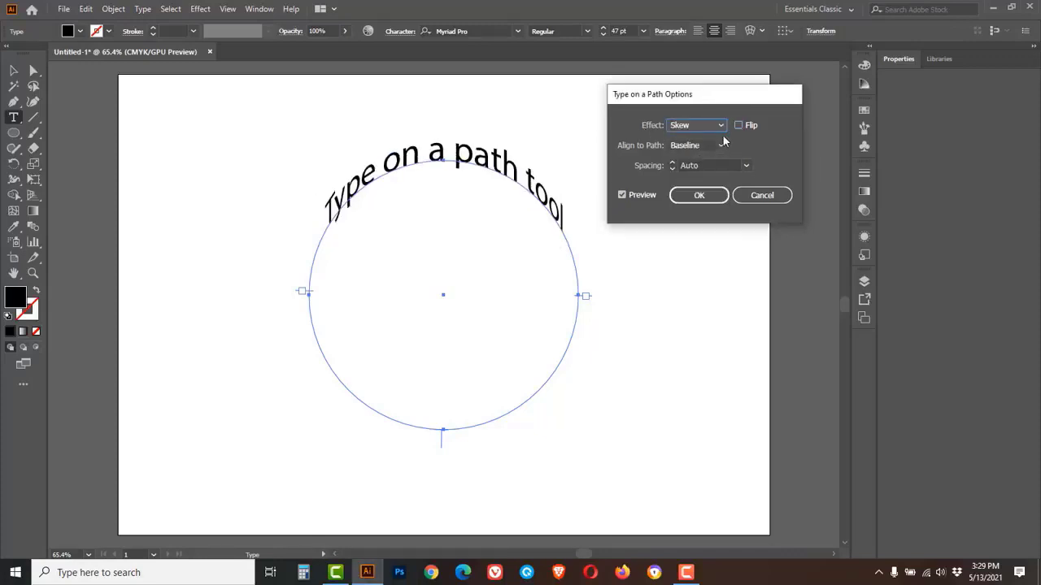
pyautogui.click(722, 127)
pyautogui.click(697, 168)
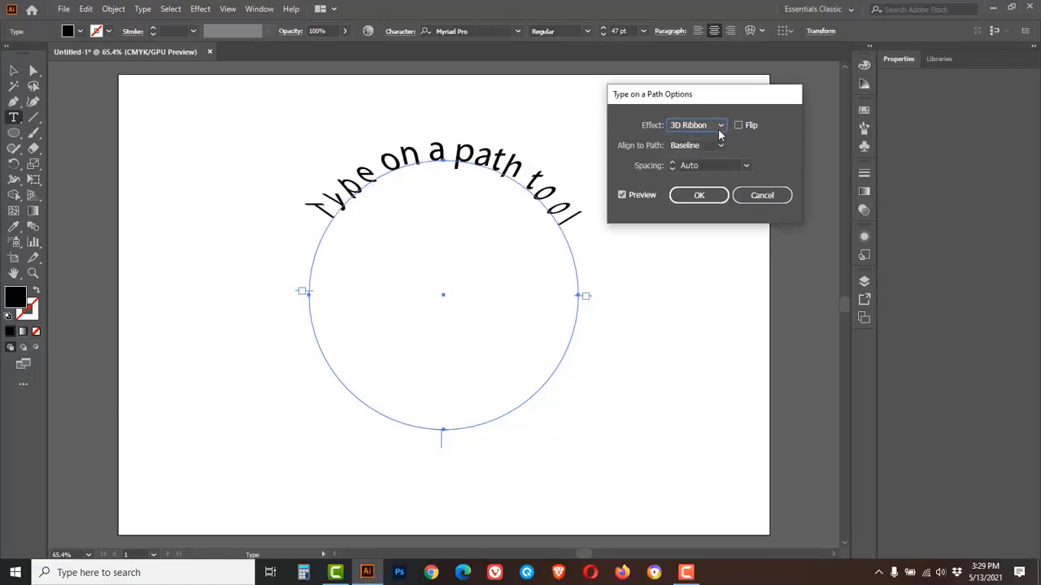
pyautogui.click(718, 127)
pyautogui.click(706, 184)
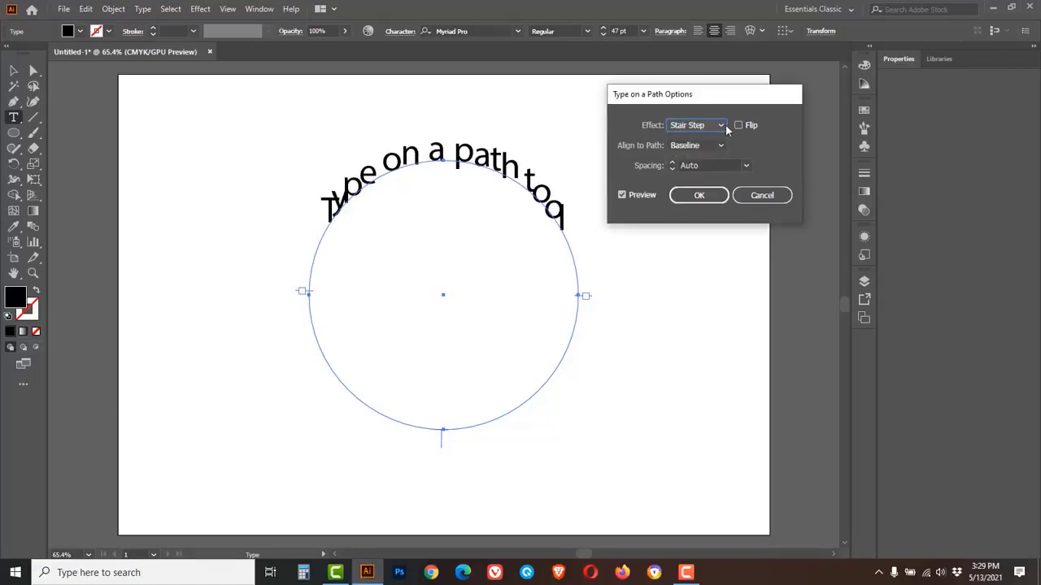
pyautogui.click(721, 126)
pyautogui.click(691, 199)
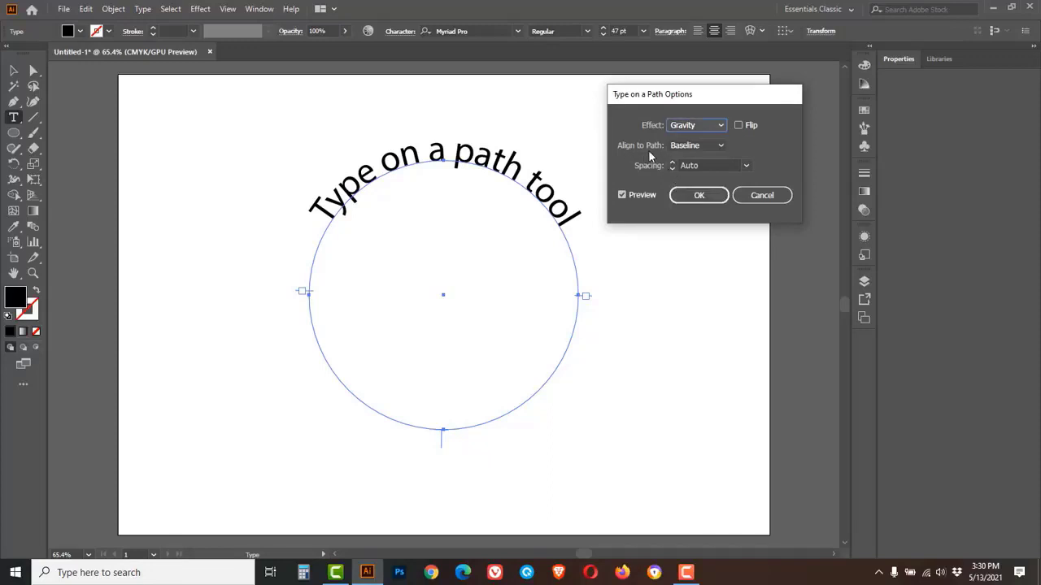
# Preview the Ascender, Descender and Center path alignments, set the alignment back to Baseline, and apply the Type on a Path Options.
pyautogui.click(721, 148)
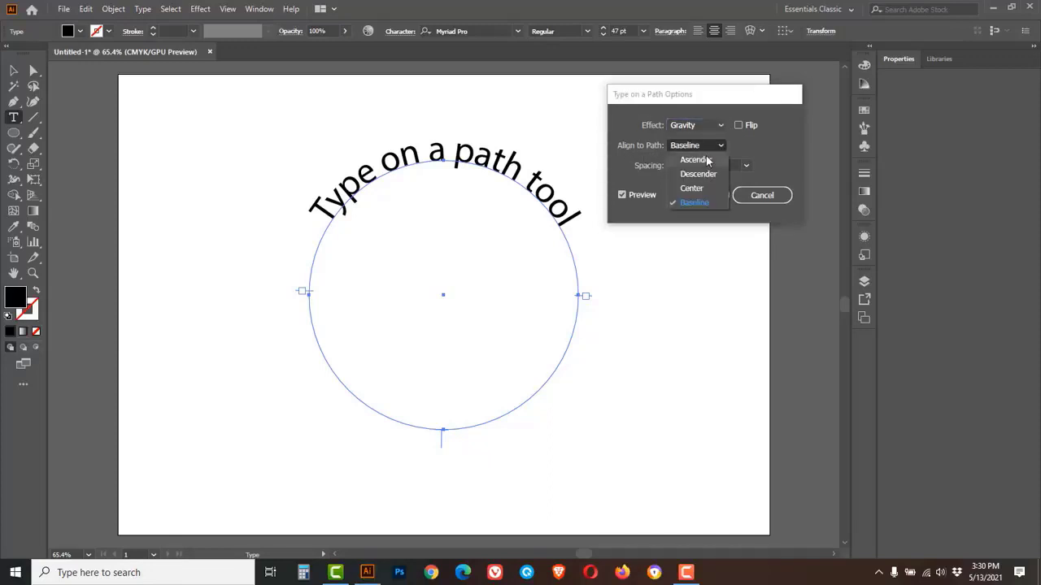
pyautogui.click(705, 161)
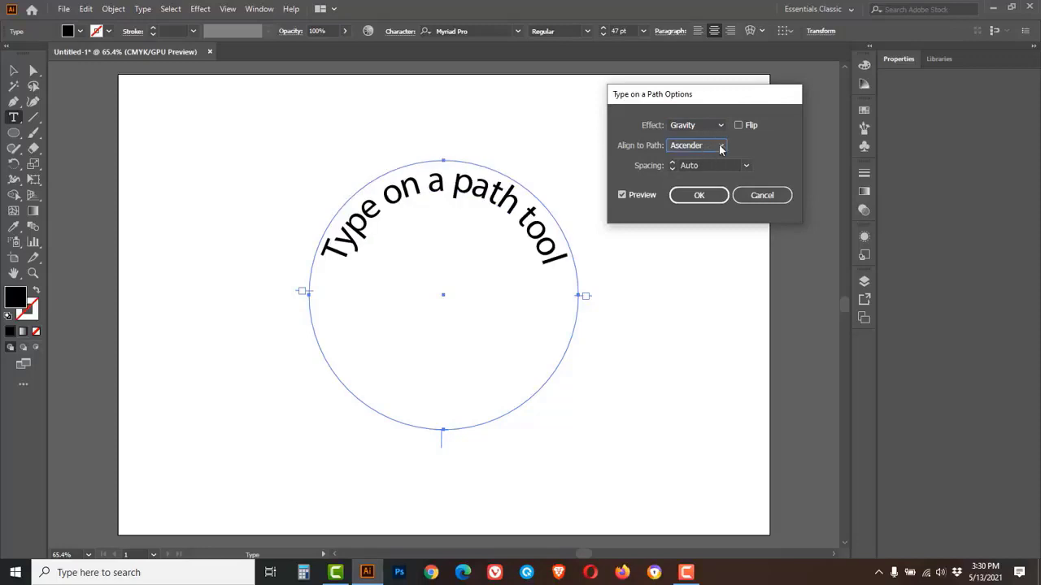
pyautogui.click(721, 147)
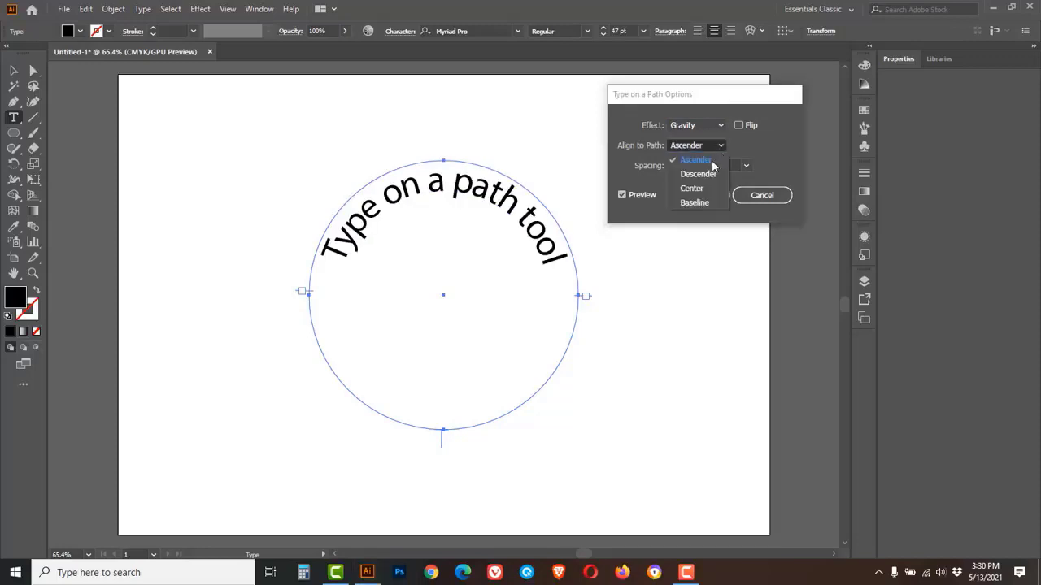
pyautogui.click(704, 179)
pyautogui.click(720, 148)
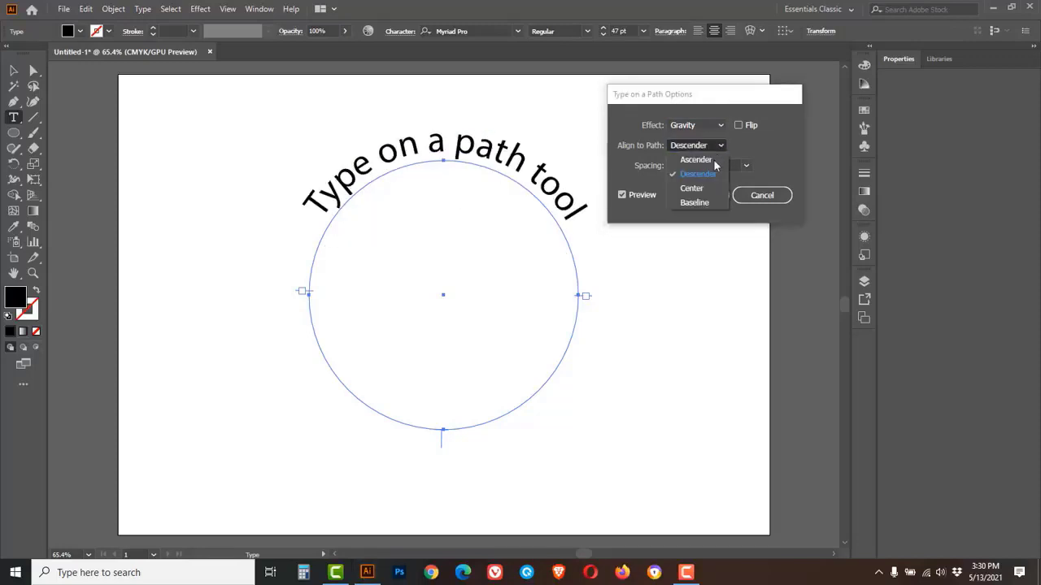
pyautogui.click(691, 192)
pyautogui.click(722, 147)
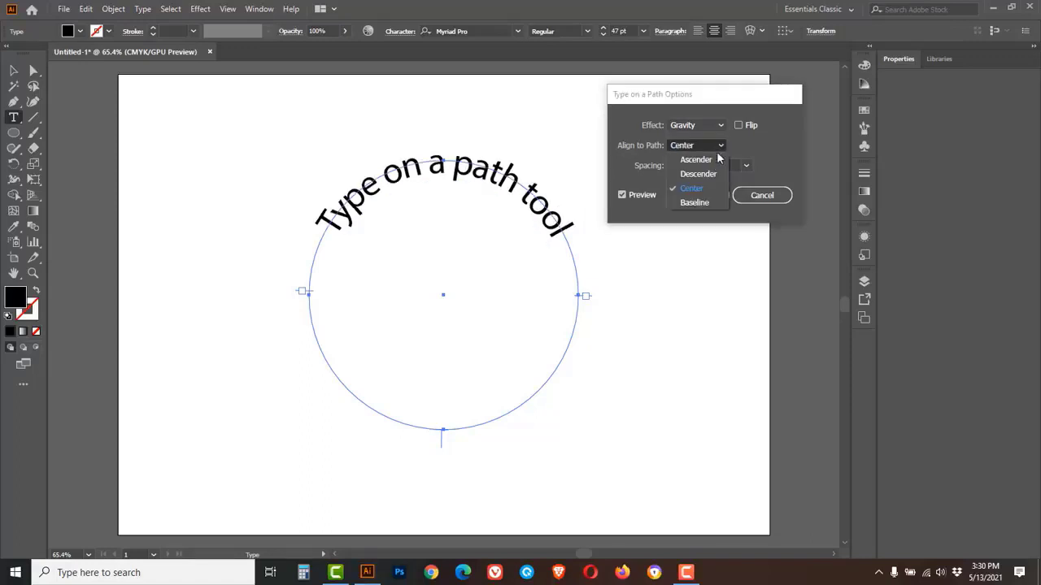
pyautogui.click(691, 209)
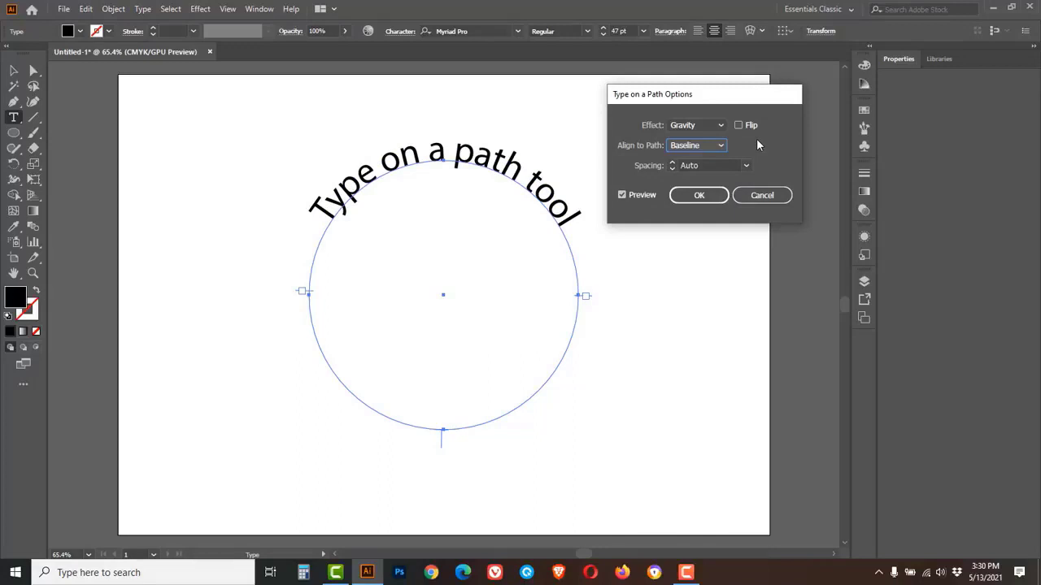
pyautogui.click(699, 196)
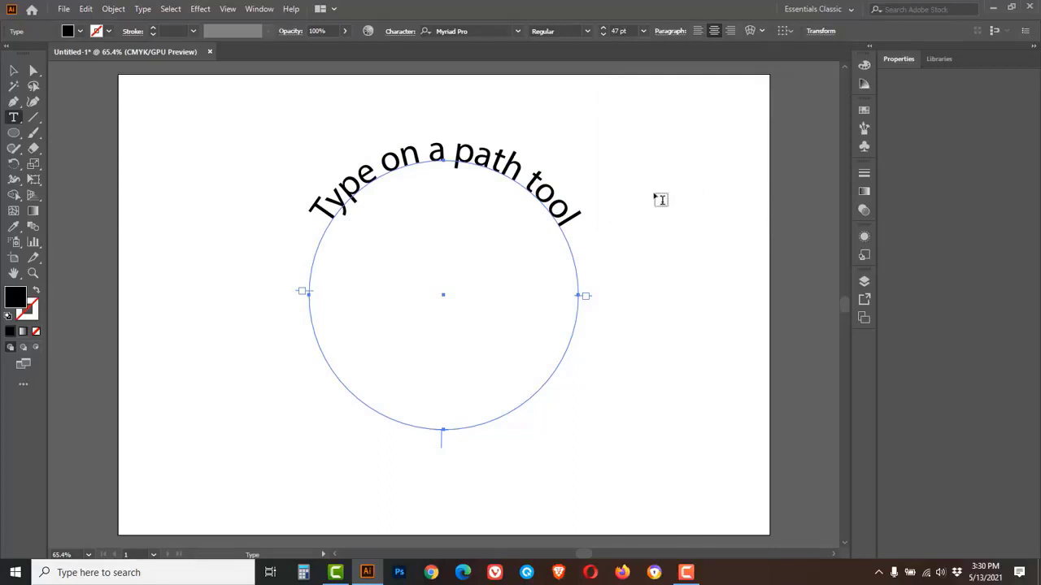
# Set the circular text's font to Franklin Gothic Medium Cond and its size to 71 pt.
pyautogui.press('Escape')
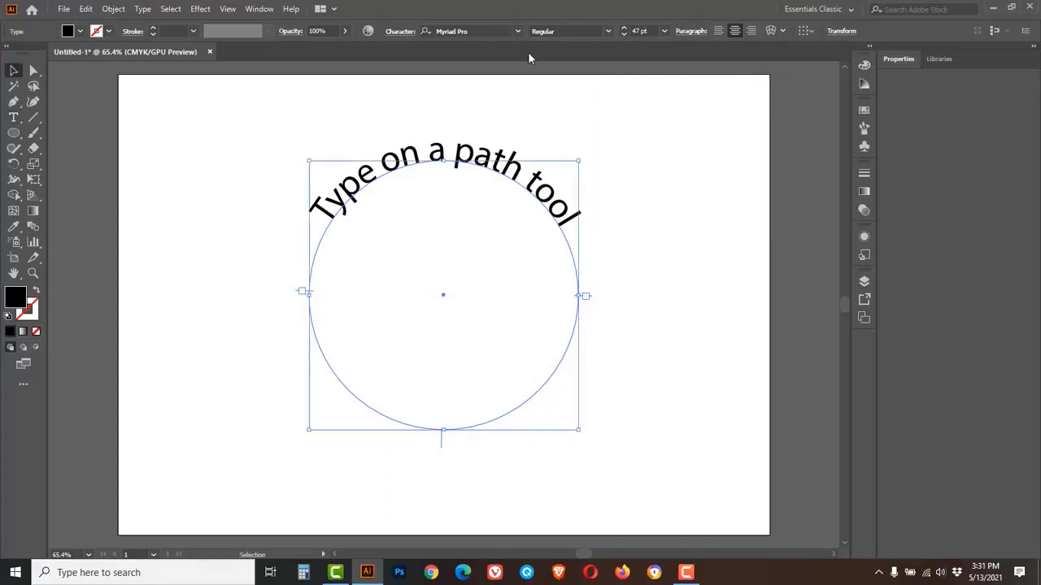
pyautogui.click(518, 32)
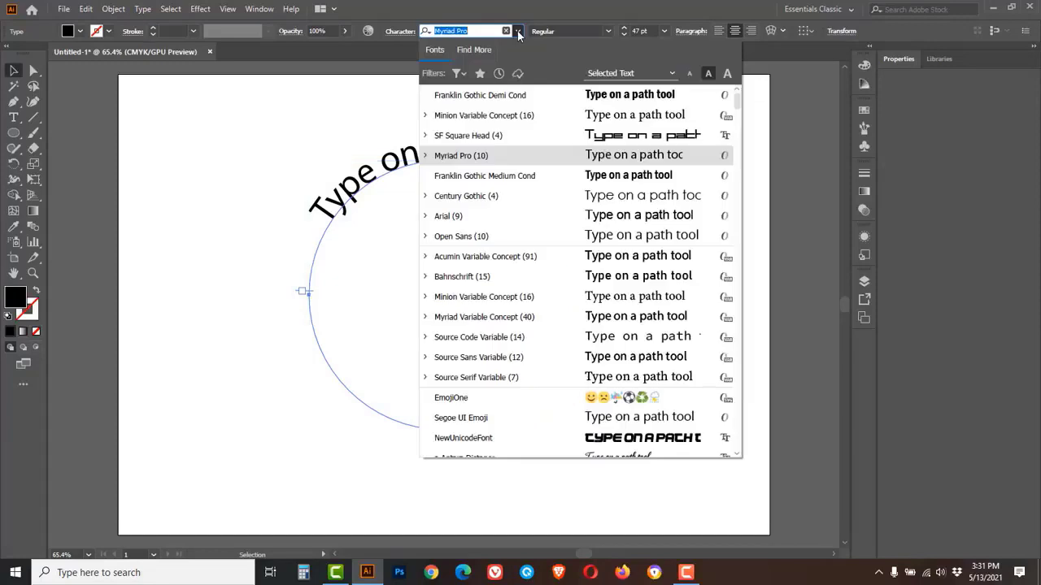
pyautogui.click(470, 176)
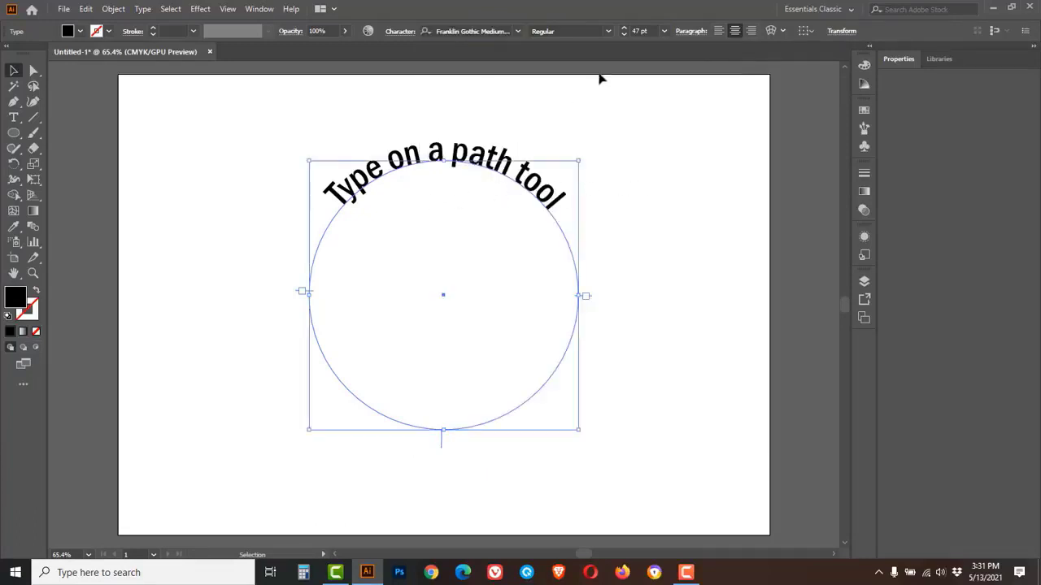
pyautogui.click(624, 28)
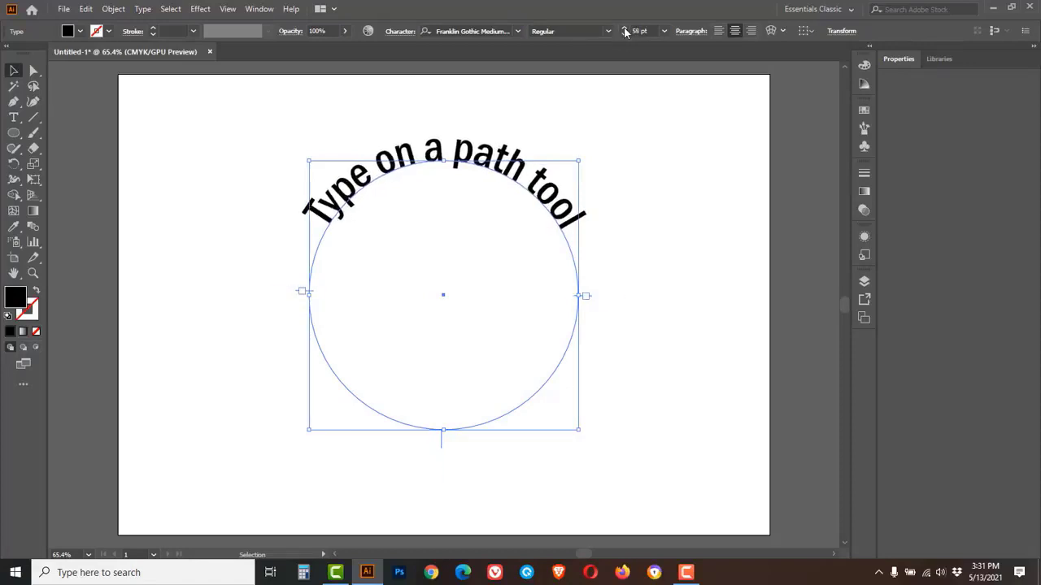
pyautogui.click(624, 30)
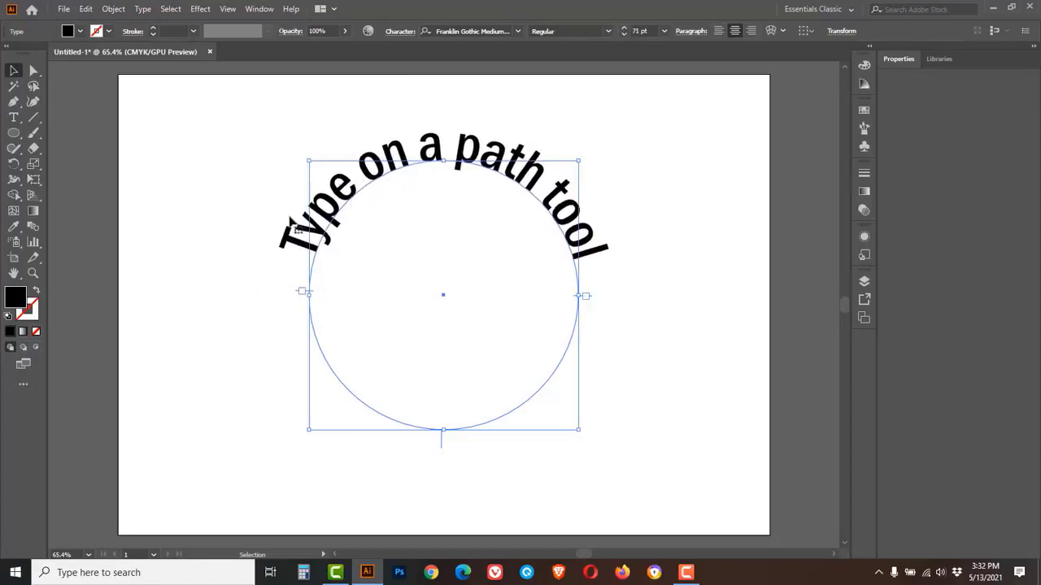
# Colour the word "Type" in the circular text red with CMYK values 0, 100, 100, 0.
pyautogui.click(14, 118)
pyautogui.moveTo(14, 119); pyautogui.dragTo(65, 120)
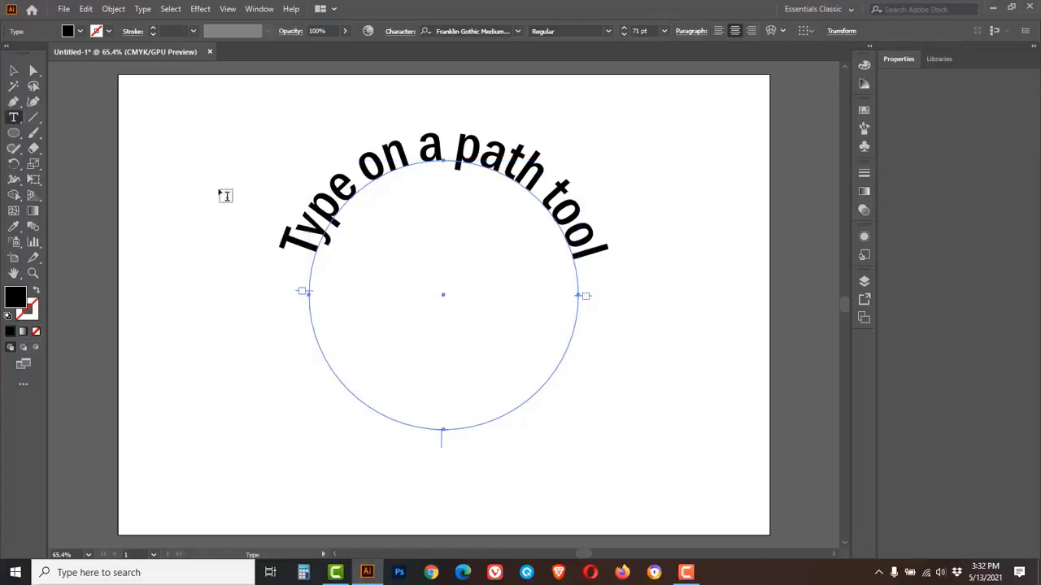
pyautogui.moveTo(350, 181); pyautogui.dragTo(280, 254)
pyautogui.click(863, 65)
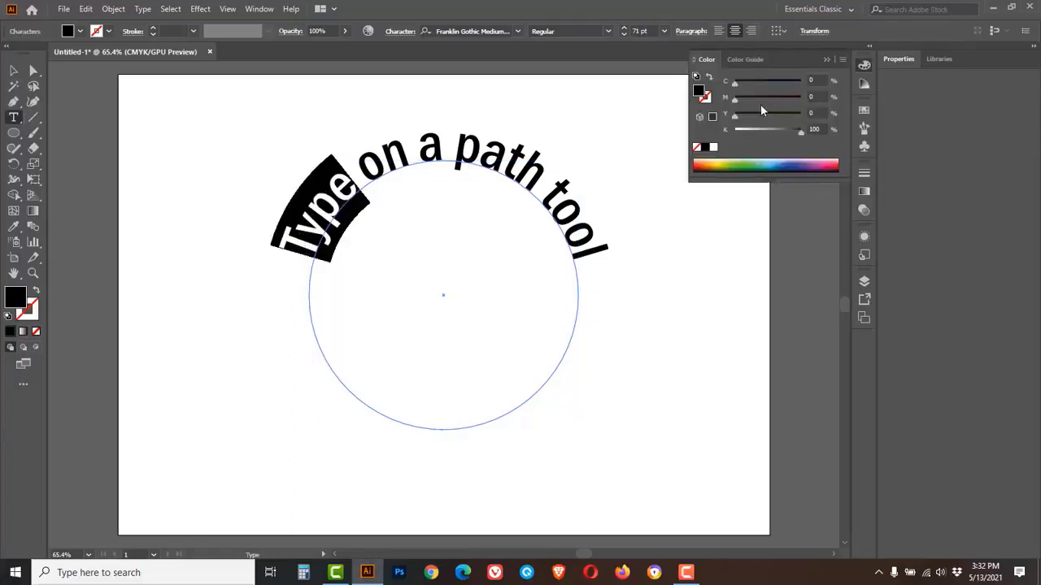
pyautogui.moveTo(742, 100); pyautogui.dragTo(735, 130)
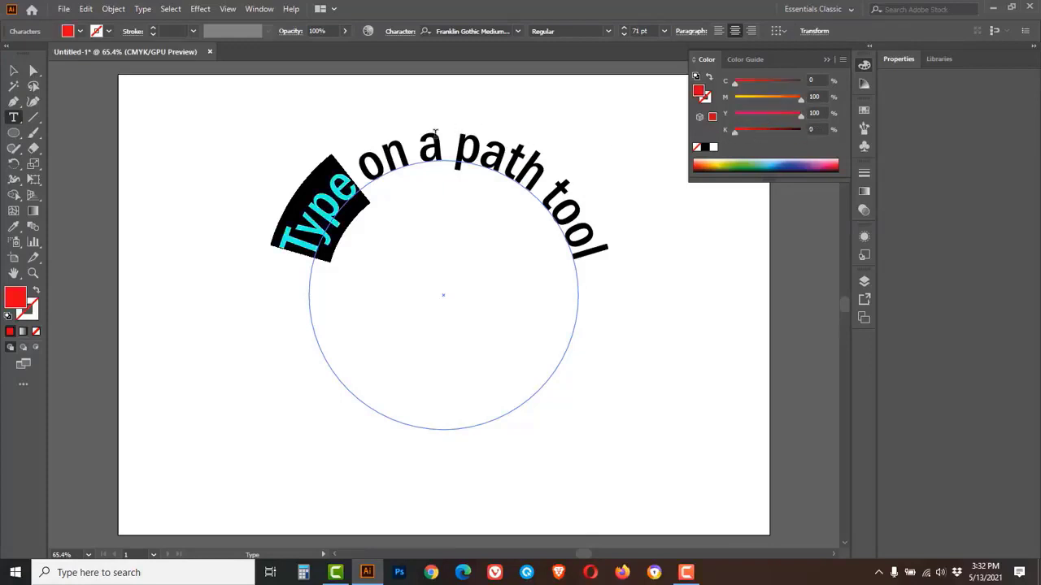
# Colour the word "path" green with CMYK values 100, 26, 100, 0, select the whole text object, and collapse the colour settings.
pyautogui.moveTo(455, 145); pyautogui.dragTo(559, 179)
pyautogui.moveTo(795, 129)
pyautogui.mouseDown()
pyautogui.moveTo(735, 130)
pyautogui.moveTo(756, 116)
pyautogui.moveTo(802, 114)
pyautogui.mouseUp()
pyautogui.moveTo(736, 82); pyautogui.dragTo(753, 99)
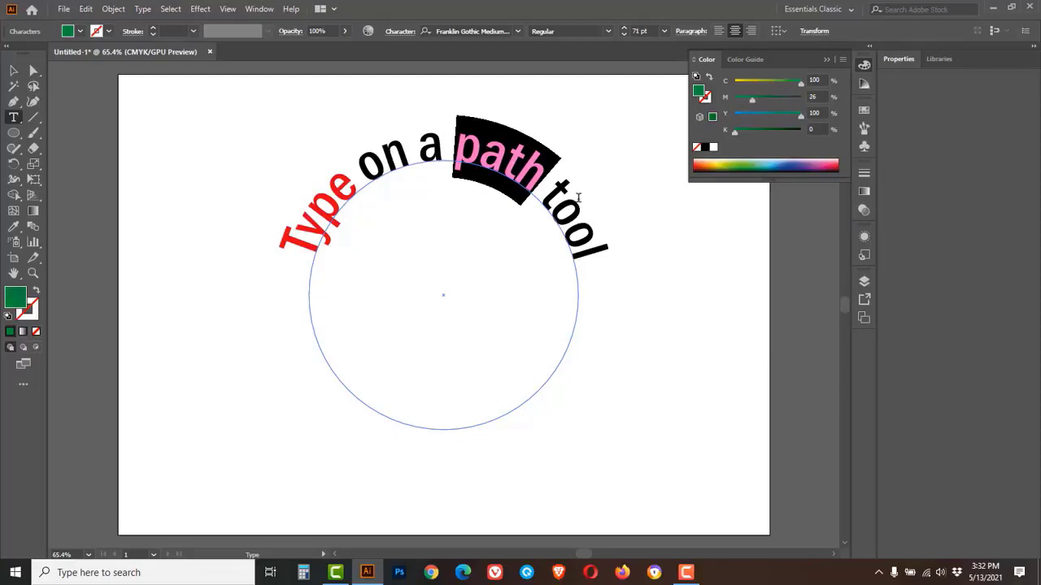
pyautogui.click(13, 71)
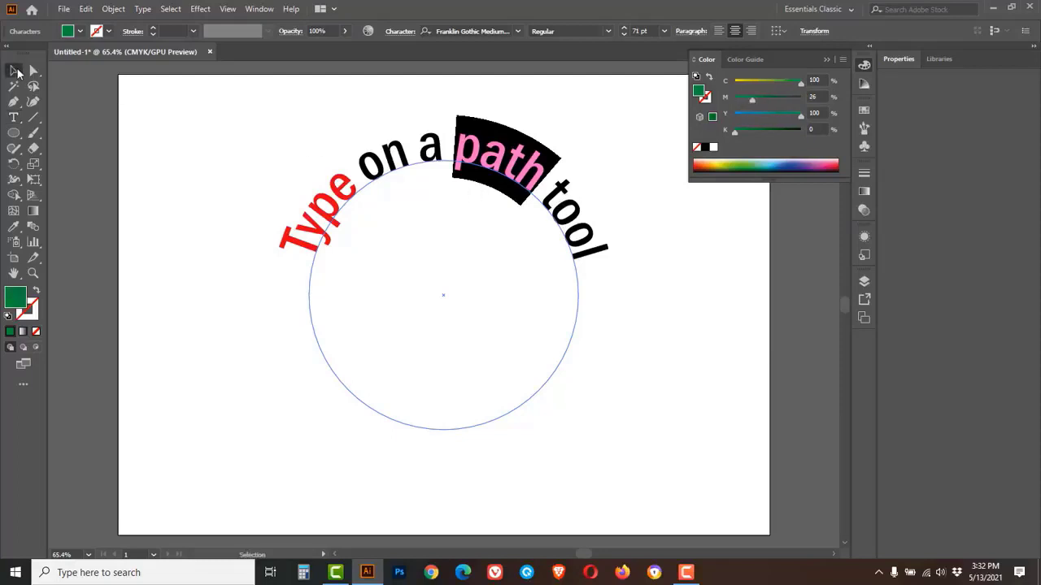
pyautogui.click(350, 174)
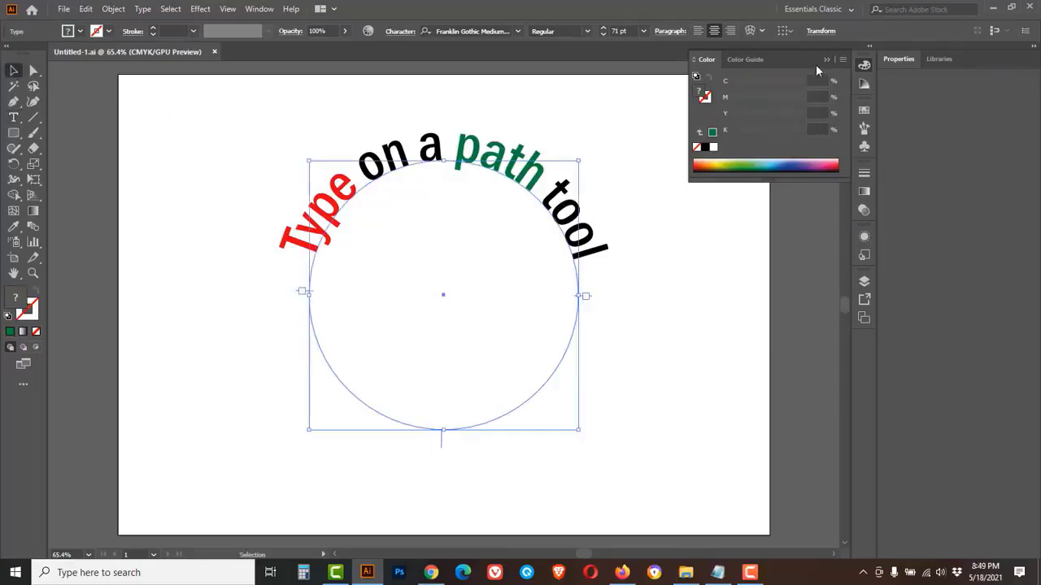
pyautogui.click(824, 58)
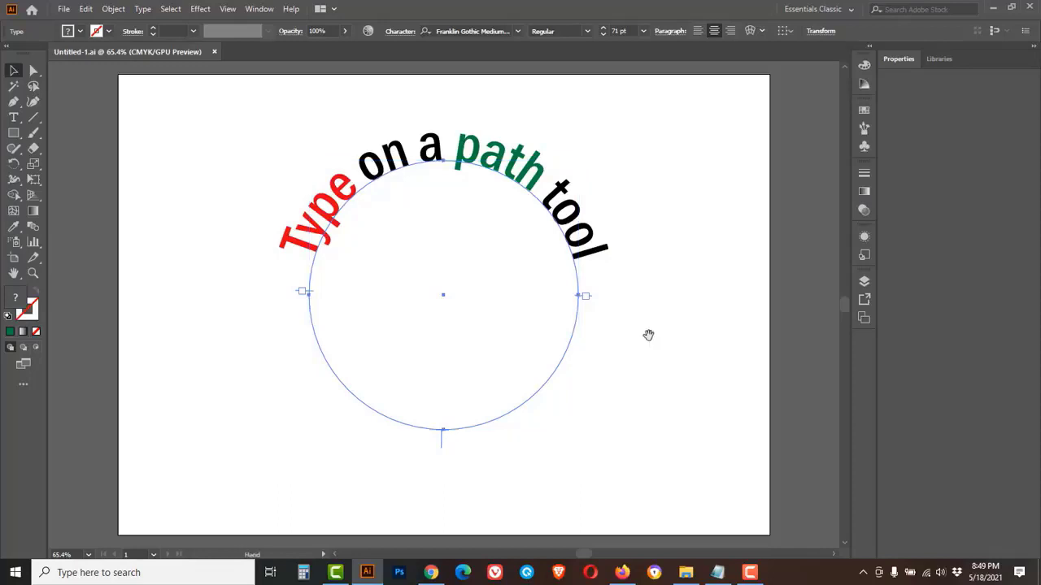
# Move the circular text toward the artboard's left side and place a duplicate of it to the right.
pyautogui.moveTo(648, 332); pyautogui.dragTo(550, 333)
pyautogui.moveTo(378, 166); pyautogui.dragTo(251, 171)
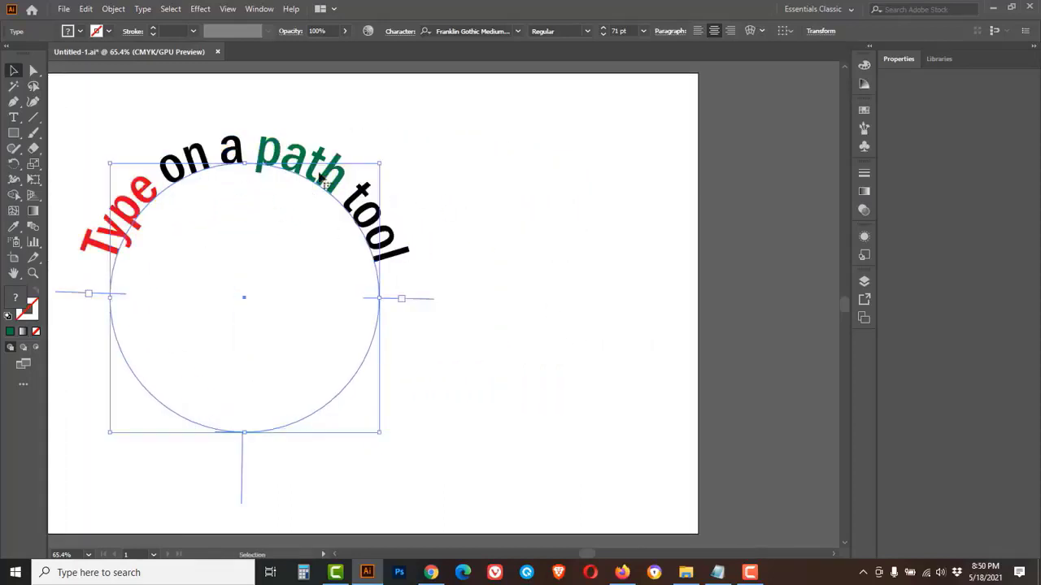
pyautogui.press('alt')
pyautogui.moveTo(301, 177); pyautogui.dragTo(644, 182)
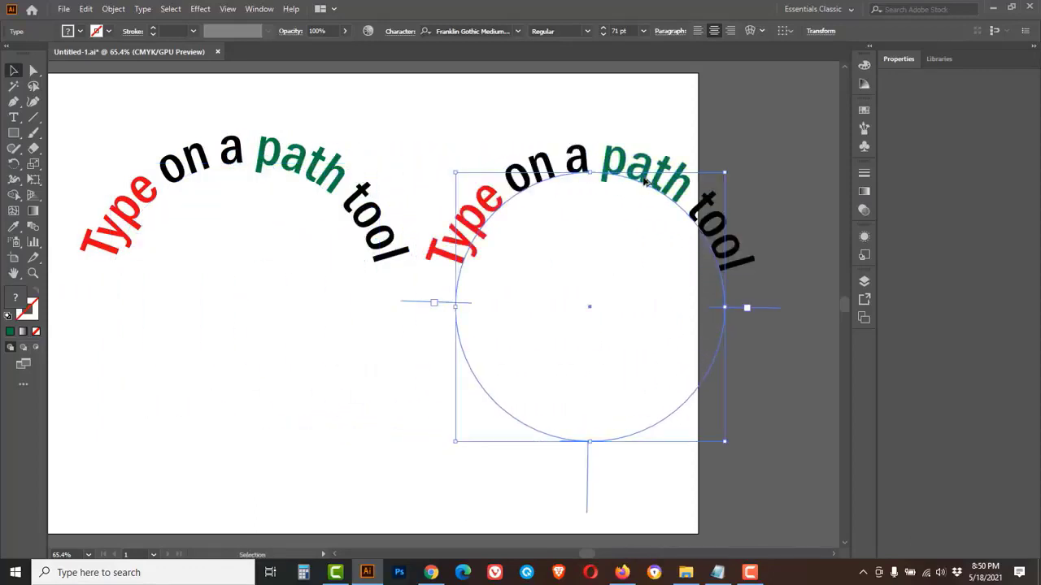
# Flip the duplicated text to the inside of its circle in the Type on a Path Options with the live preview enabled.
pyautogui.doubleClick(13, 121)
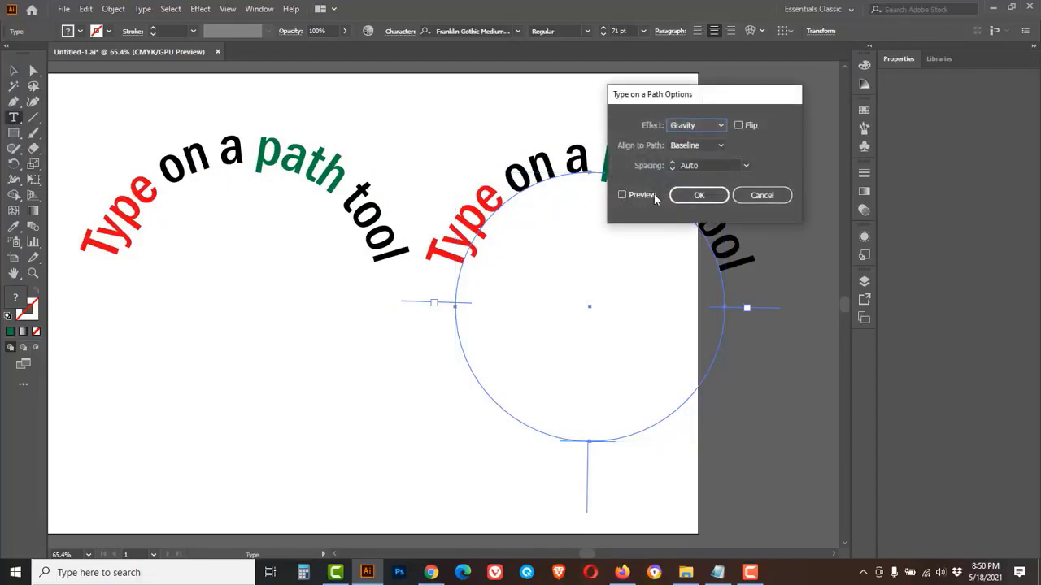
pyautogui.click(622, 195)
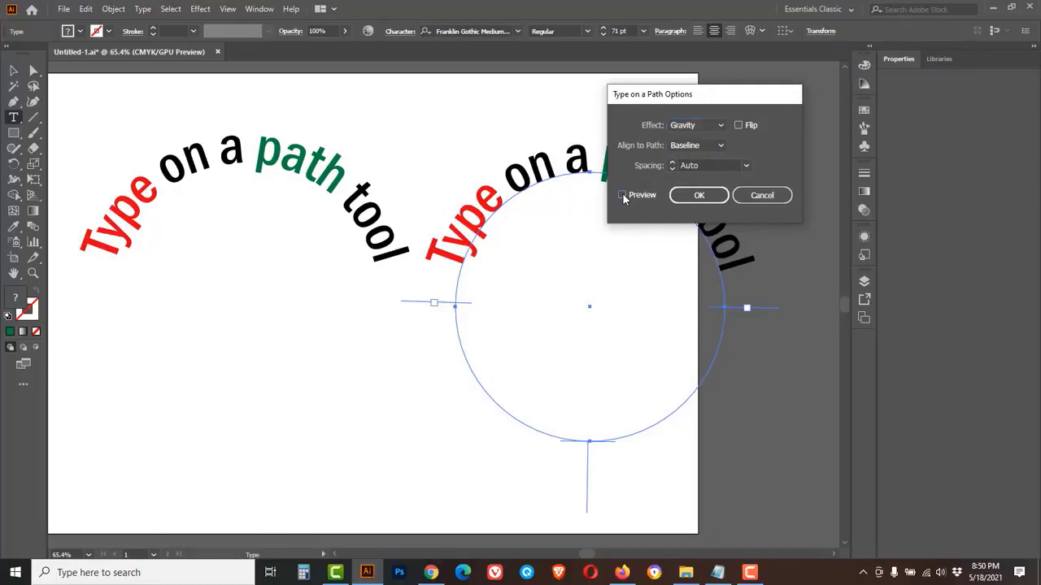
pyautogui.click(739, 126)
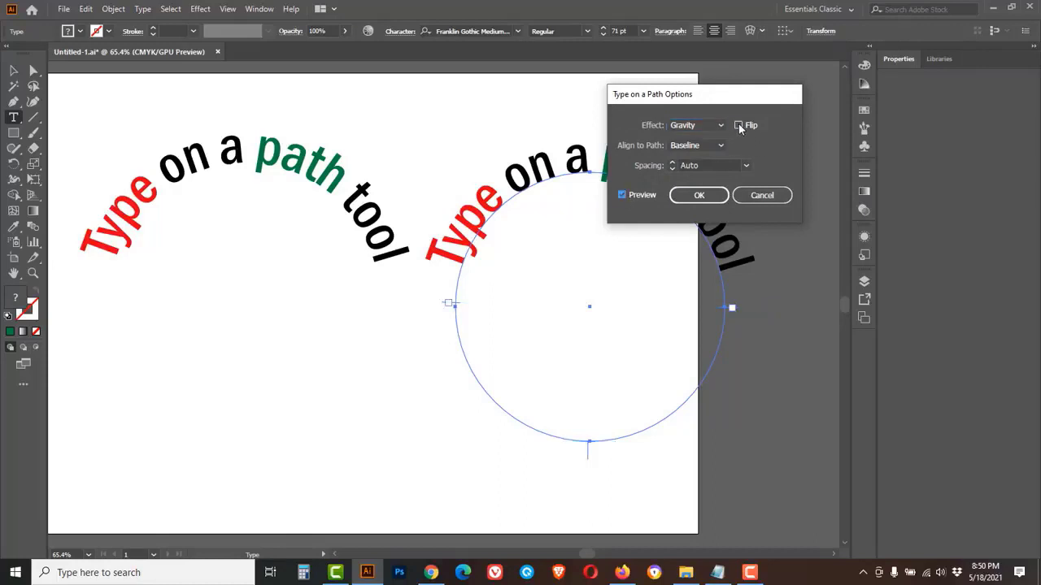
pyautogui.click(701, 196)
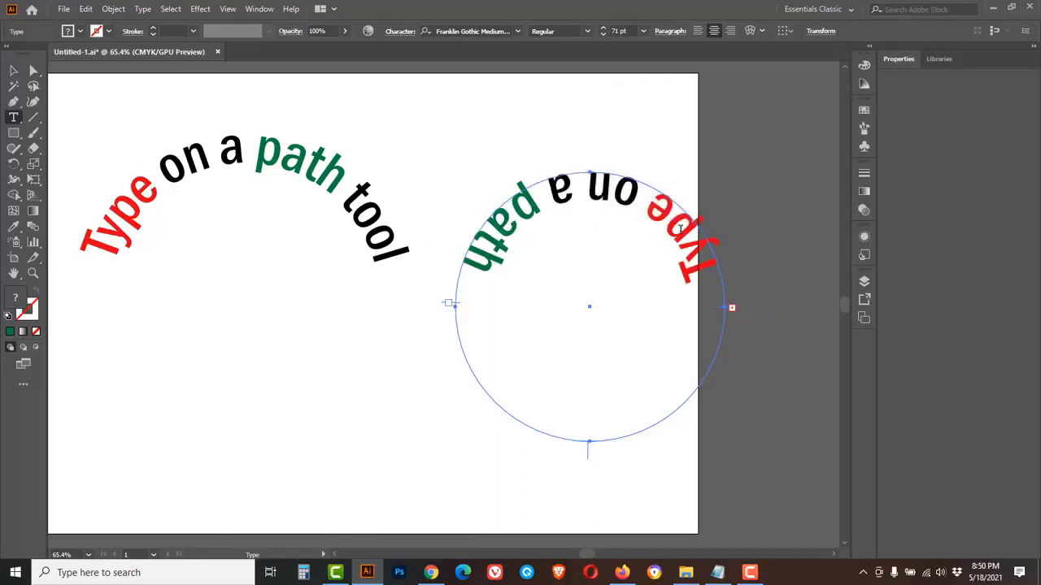
# Reposition the start and end brackets of the flipped text so that it runs left to right along the circle's lower half.
pyautogui.click(14, 71)
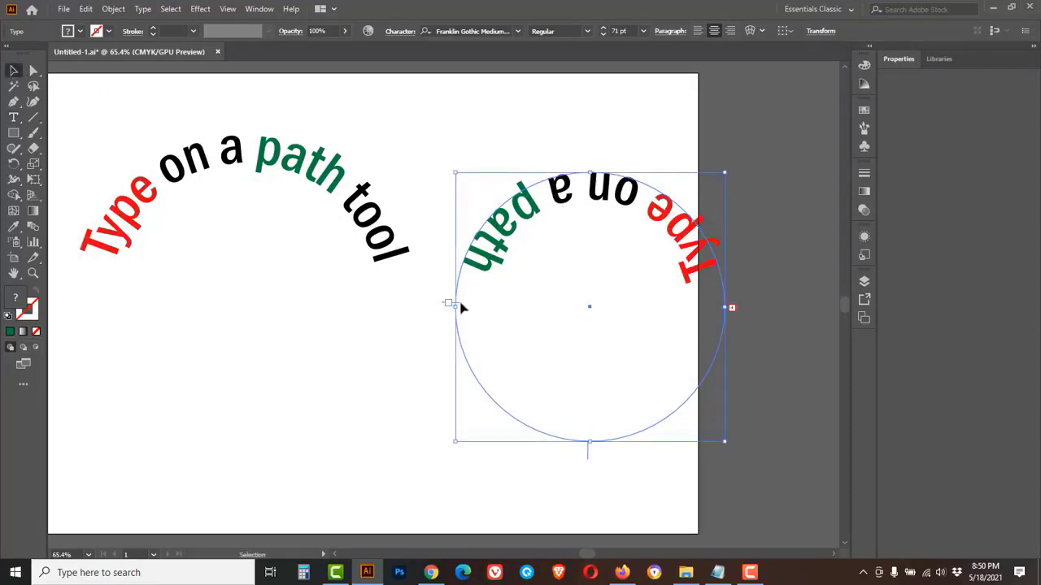
pyautogui.moveTo(737, 314); pyautogui.dragTo(459, 342)
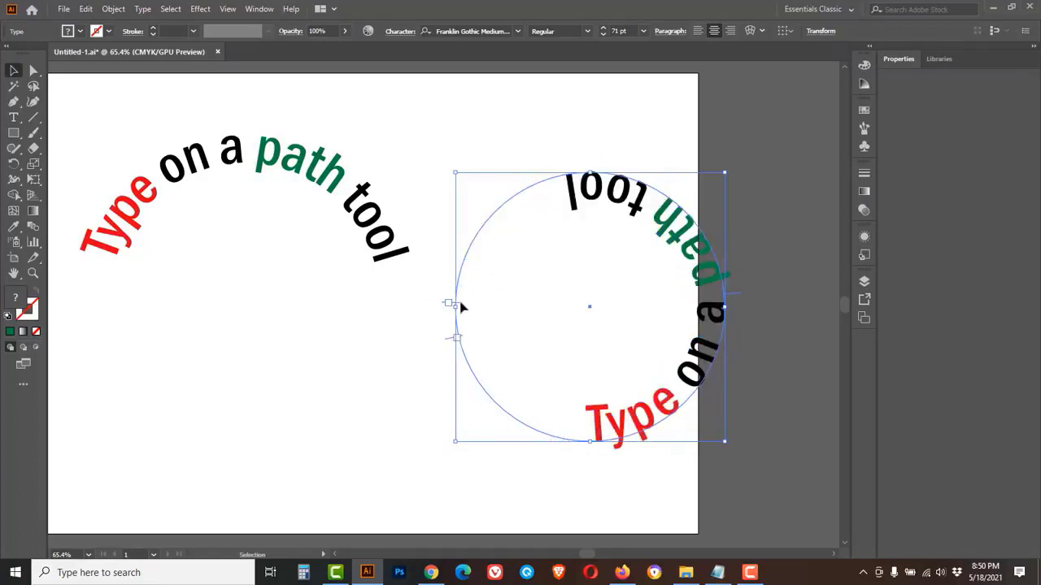
pyautogui.moveTo(460, 306); pyautogui.dragTo(735, 307)
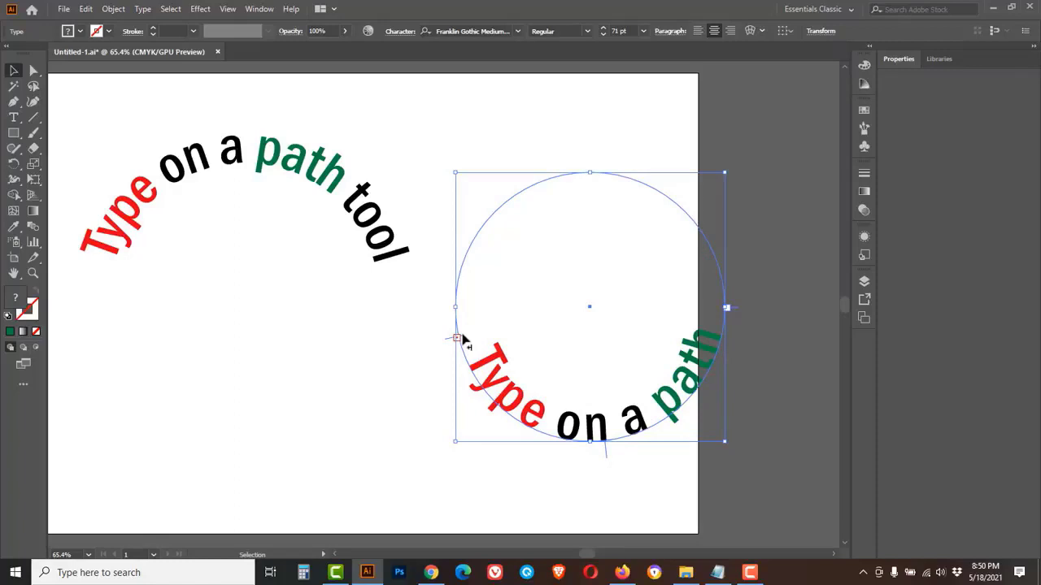
pyautogui.moveTo(456, 338); pyautogui.dragTo(460, 310)
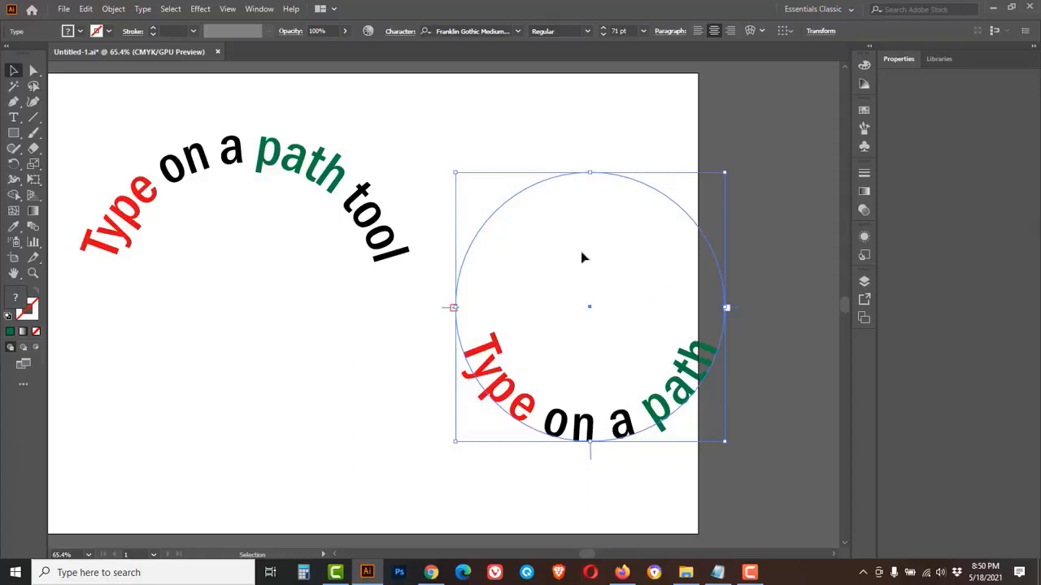
# Select both circular texts and align them by their horizontal and vertical centres so the circles coincide.
pyautogui.moveTo(753, 128); pyautogui.dragTo(306, 351)
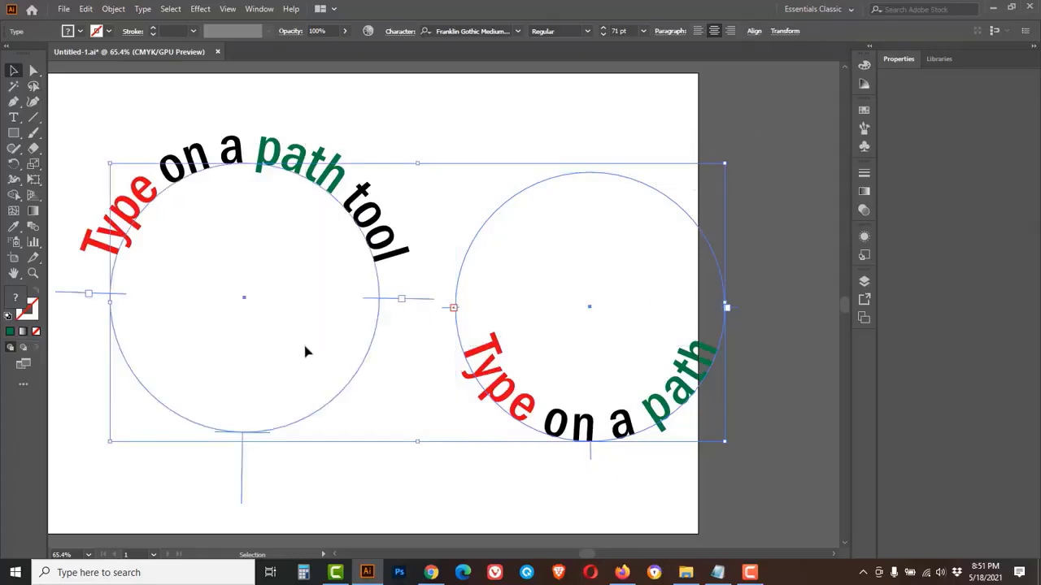
pyautogui.click(258, 9)
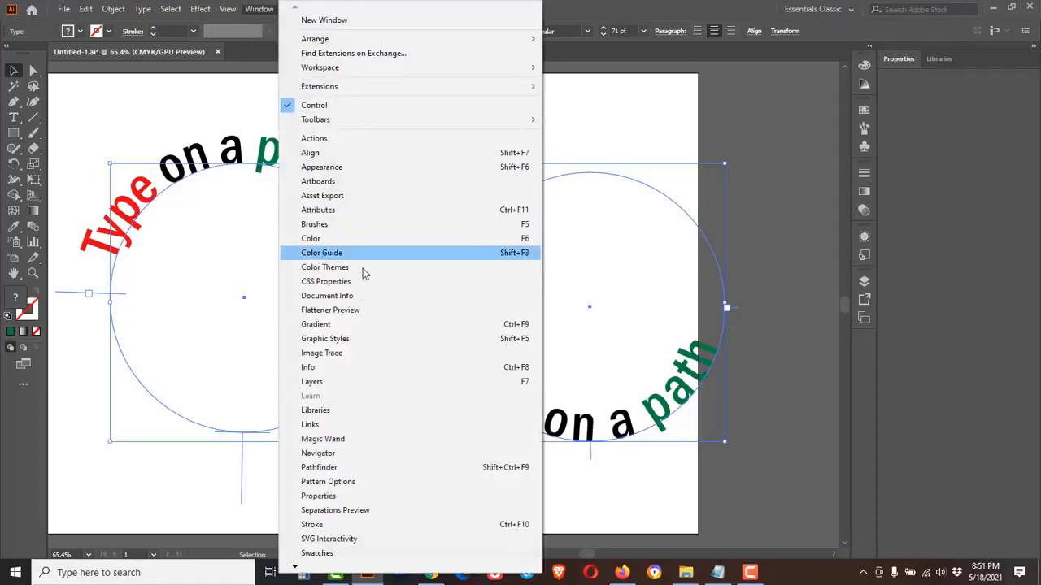
pyautogui.click(348, 470)
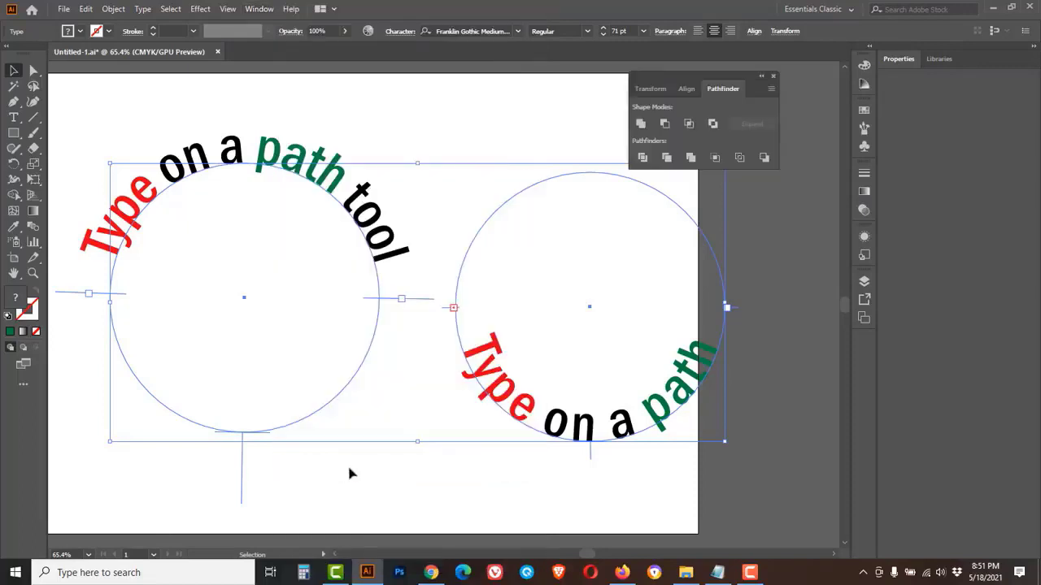
pyautogui.click(685, 89)
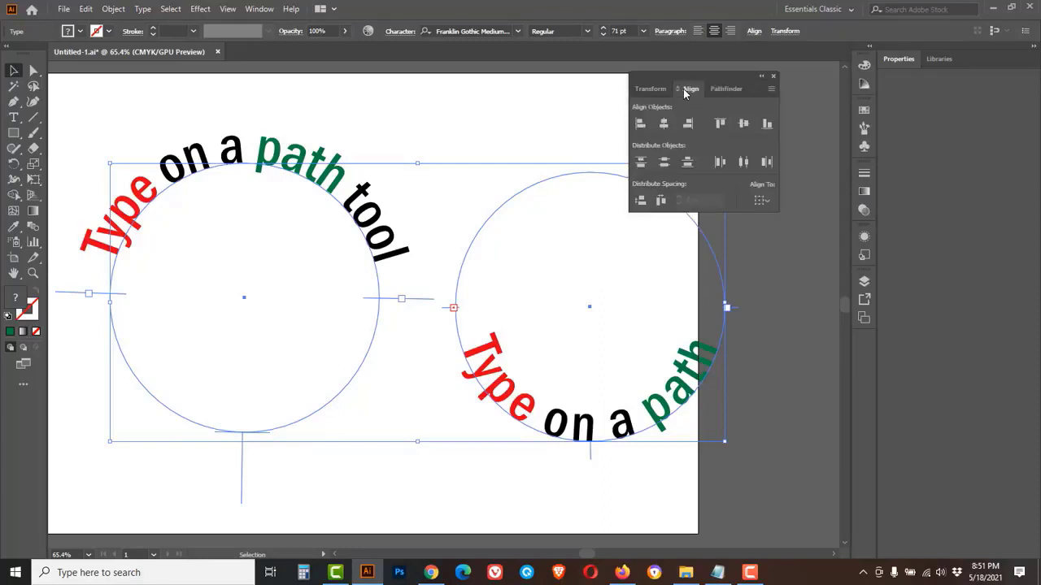
pyautogui.click(663, 126)
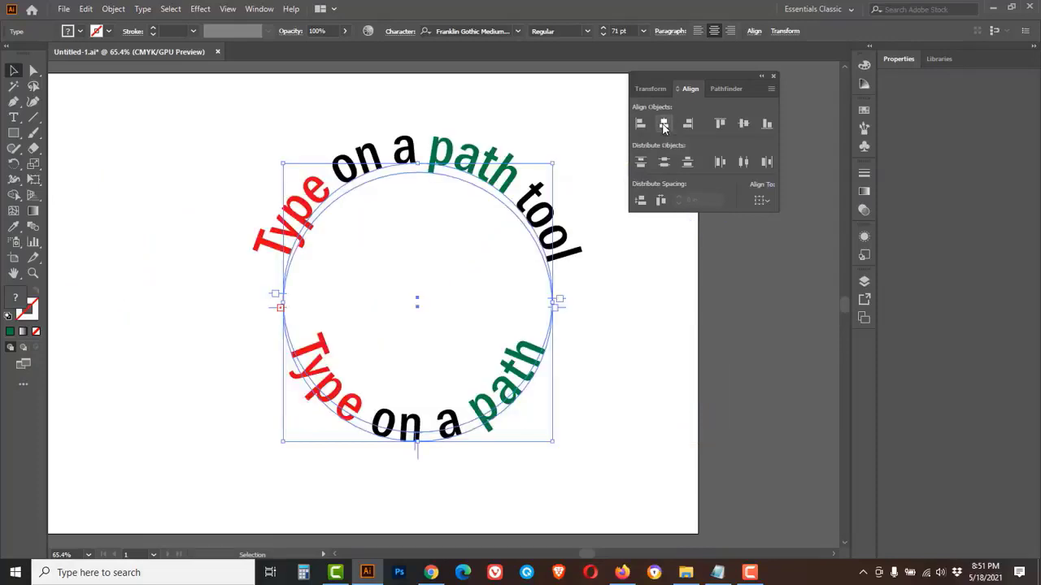
pyautogui.click(743, 125)
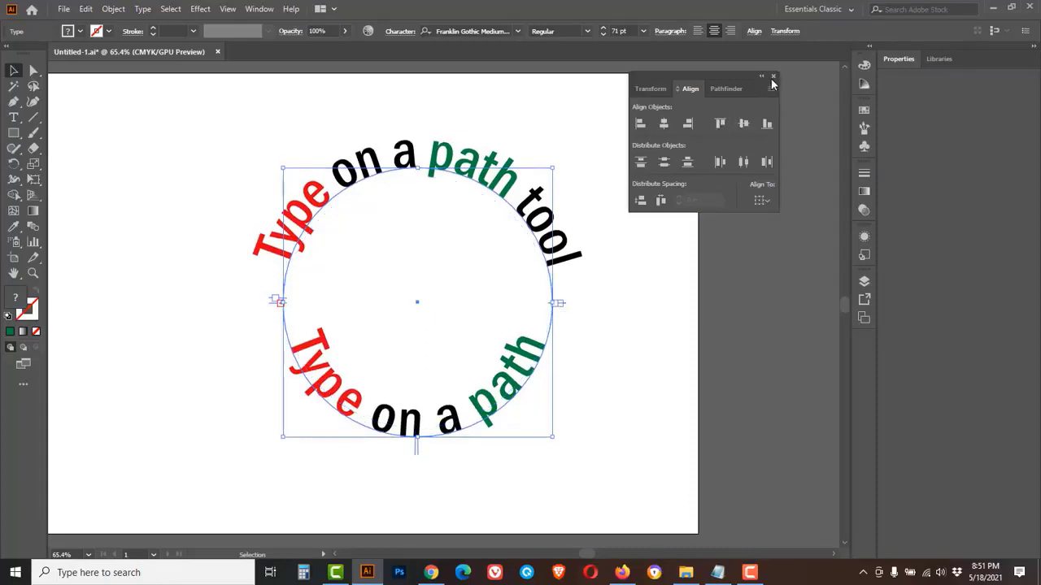
# Close the Align panel and clear the selection of the circular texts.
pyautogui.click(773, 79)
pyautogui.click(630, 240)
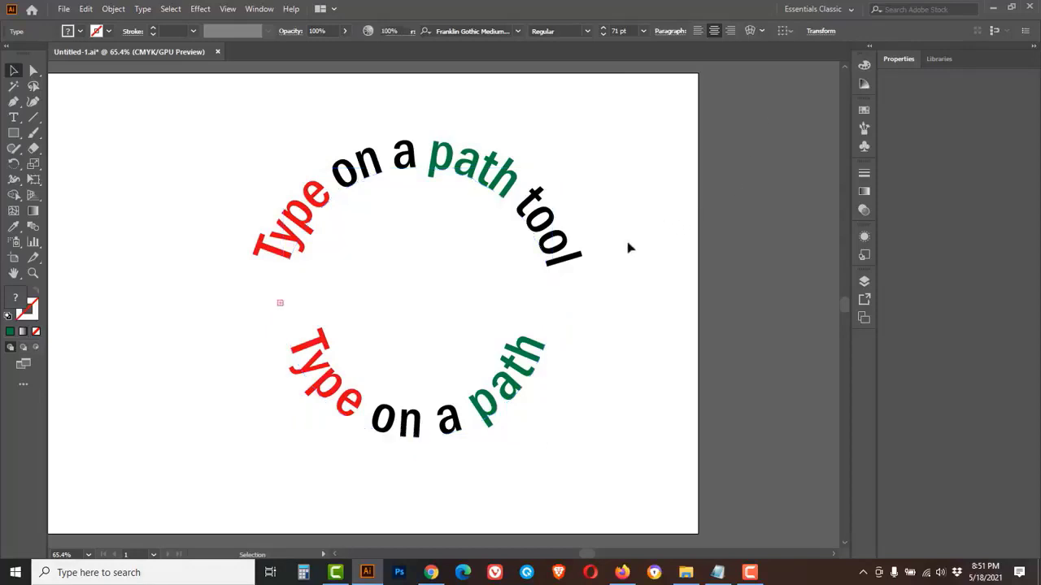
pyautogui.click(559, 243)
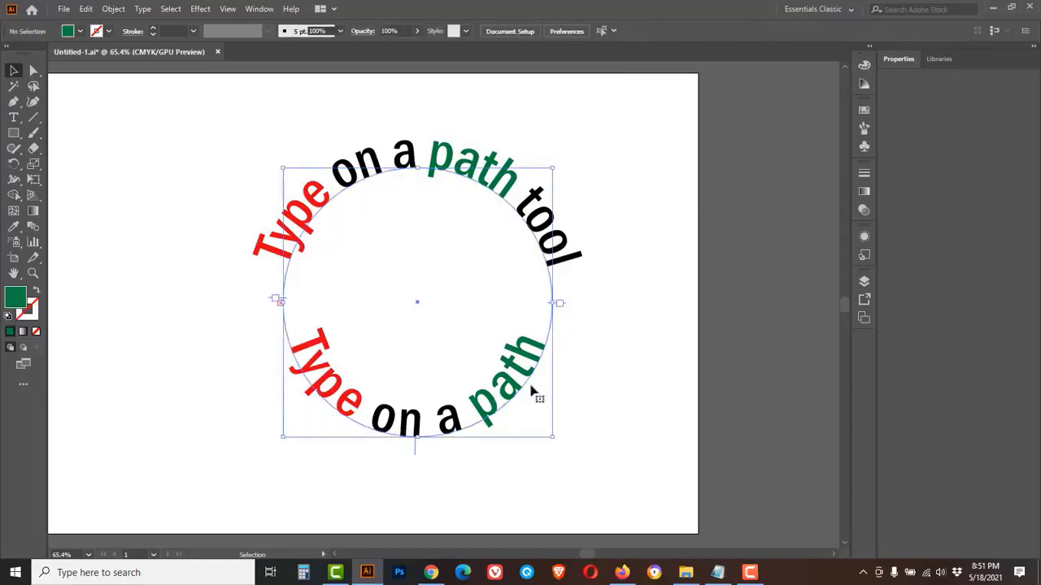
pyautogui.click(418, 276)
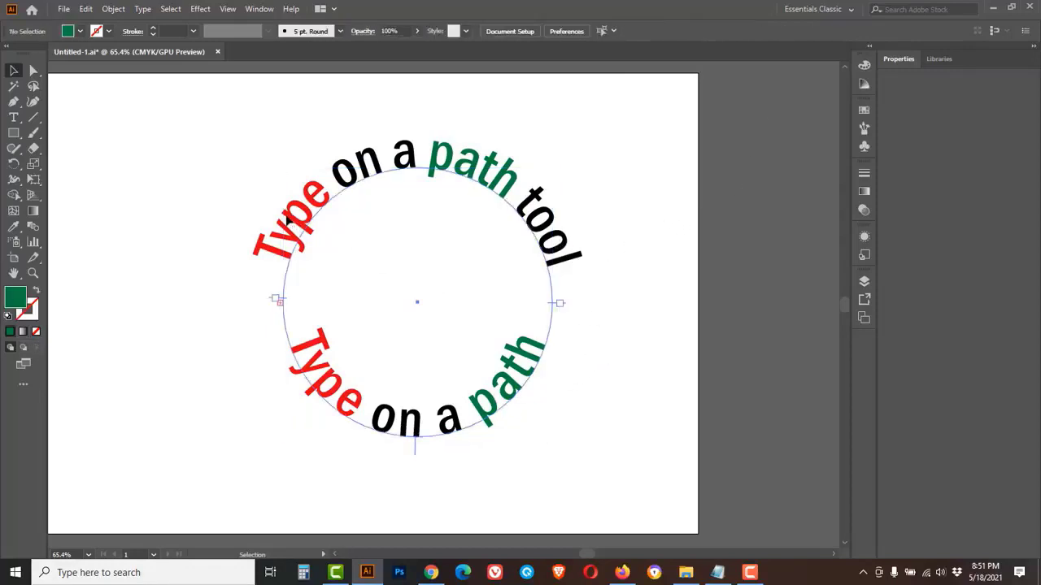
# Replace the entire upper circular text with the placeholder "sdfsdfsdfsd".
pyautogui.click(288, 224)
pyautogui.moveTo(13, 117); pyautogui.dragTo(56, 121)
pyautogui.click(57, 120)
pyautogui.click(362, 174)
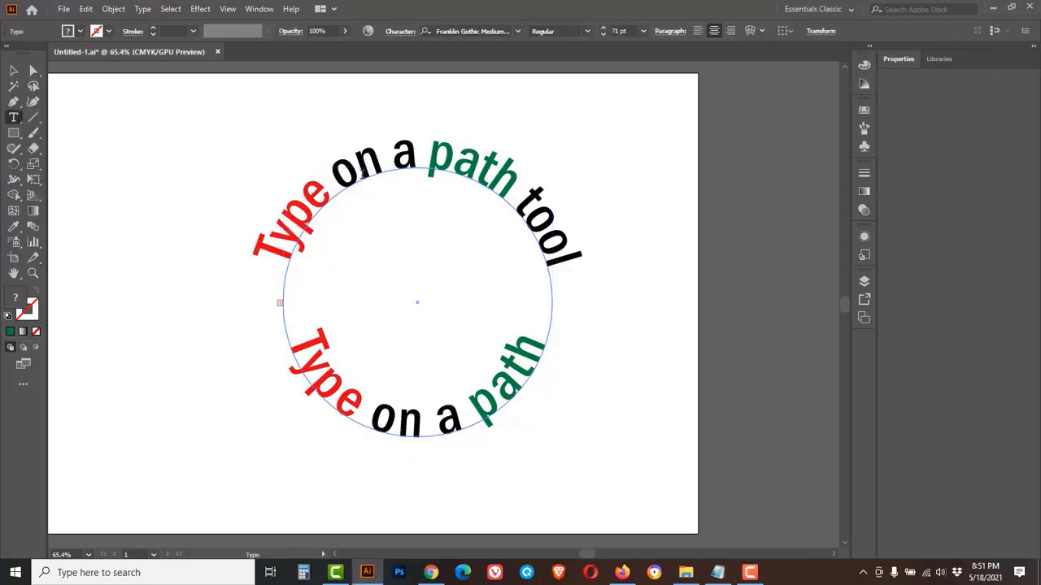
pyautogui.hotkey('ctrl', 'a')
pyautogui.write('sdfsdfsdfsd')
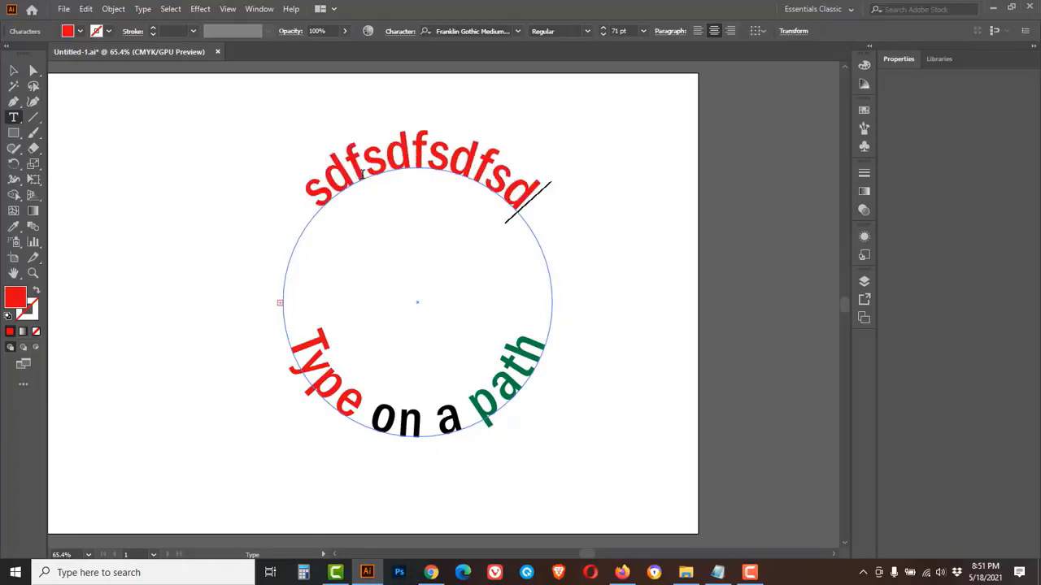
# Replace the entire lower circular text with the placeholder "fsdfsdfsdfdffsdf" and finish text editing.
pyautogui.tripleClick(408, 421)
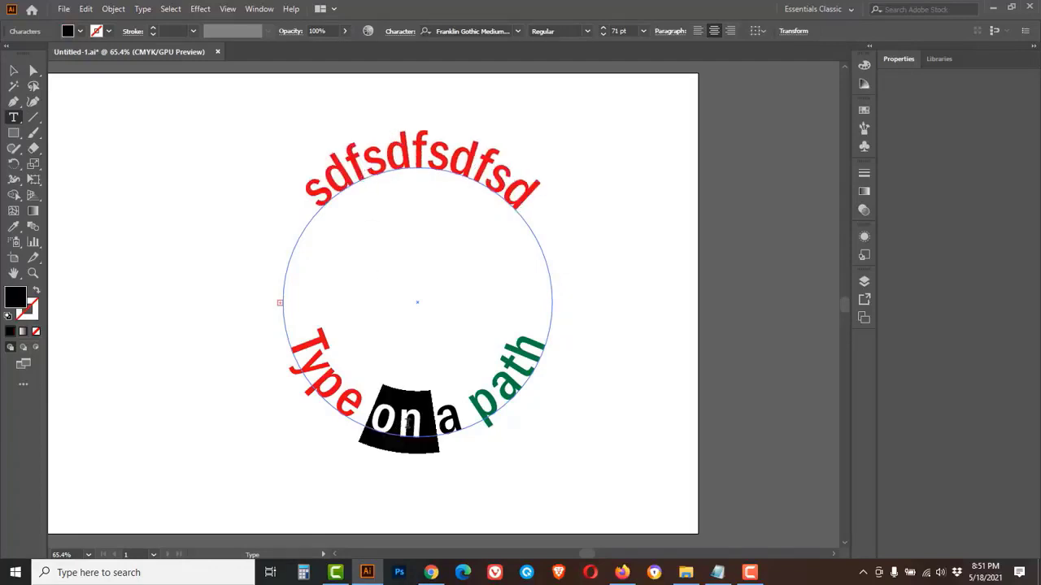
pyautogui.write('fsdfsdf')
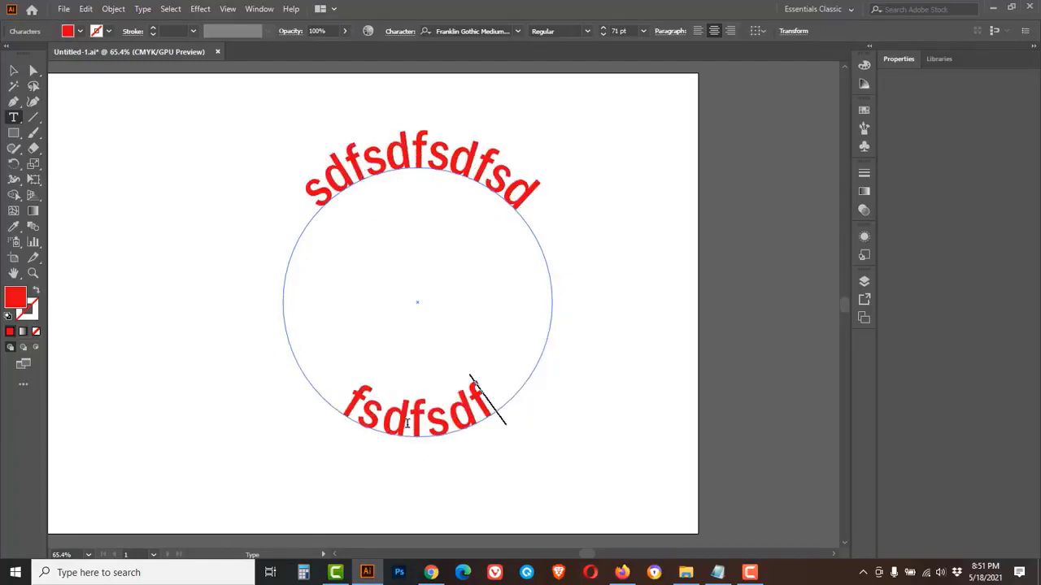
pyautogui.write('sdfdffsdf')
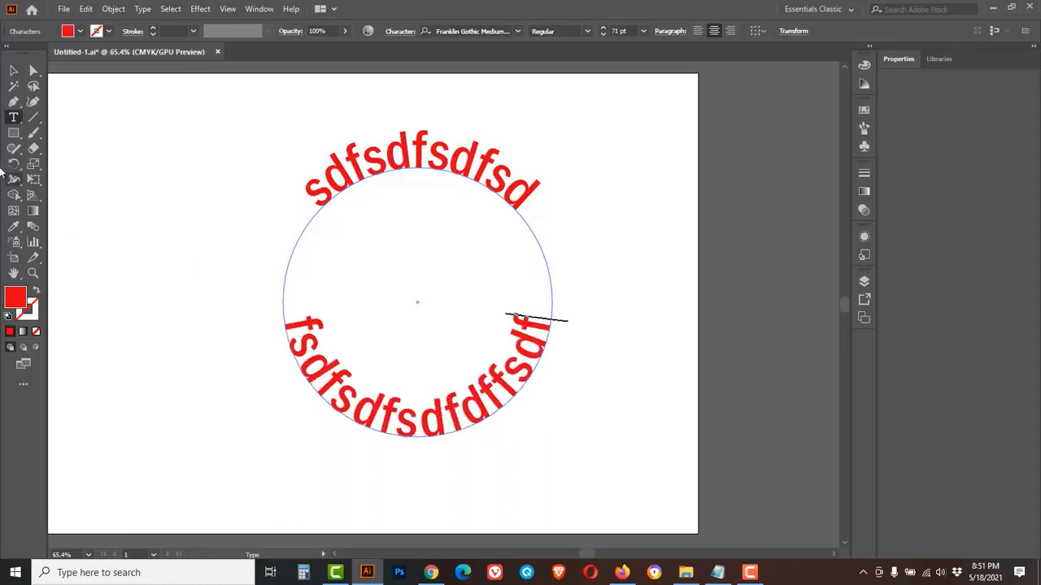
pyautogui.click(13, 72)
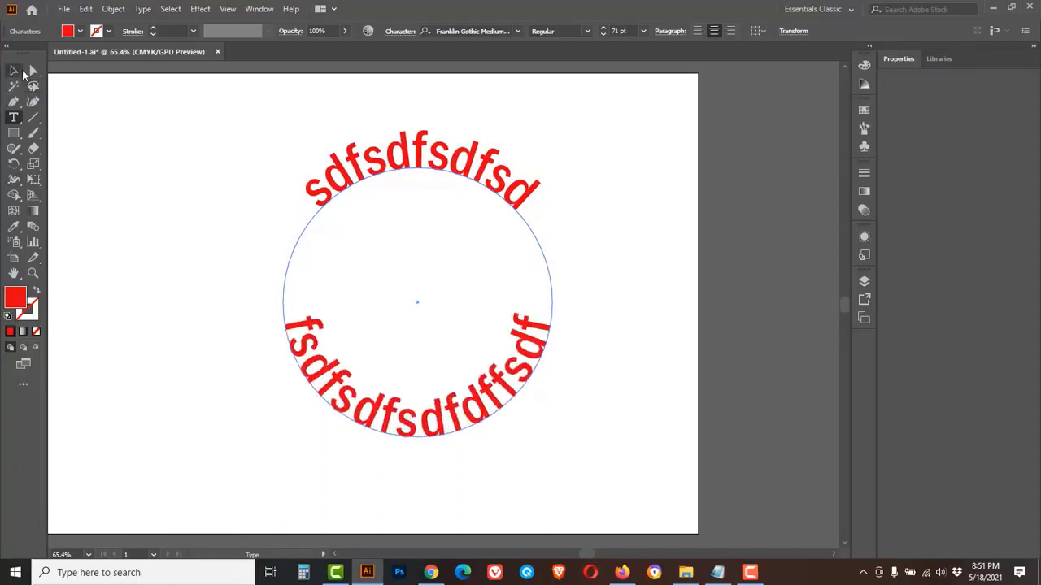
pyautogui.click(183, 201)
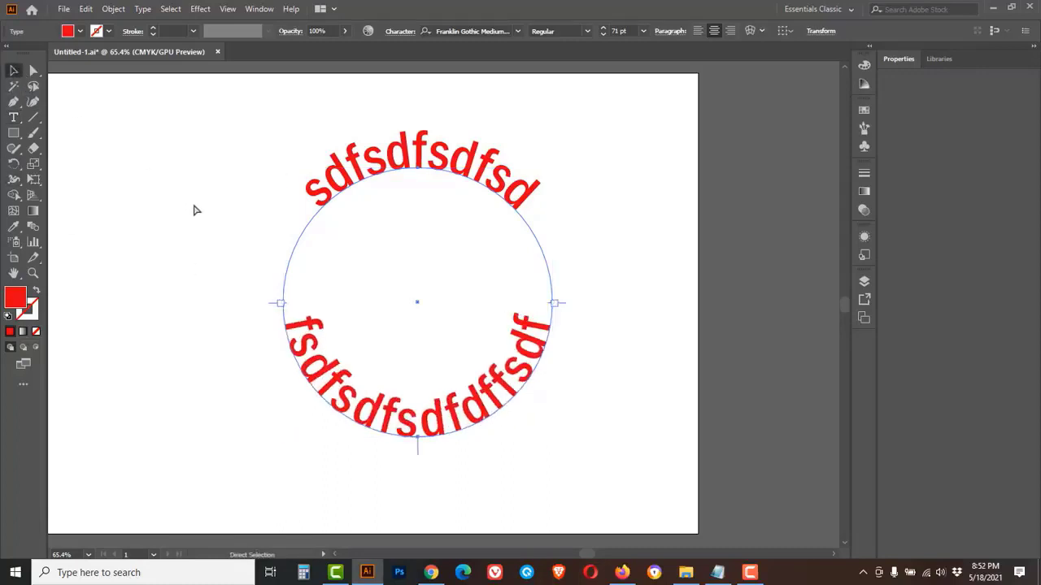
# Undo the placeholder replacements in both the upper and lower circular texts.
pyautogui.hotkey('ctrl', 'z')
pyautogui.hotkey('ctrl', 'z')
pyautogui.hotkey('ctrl', 'z')
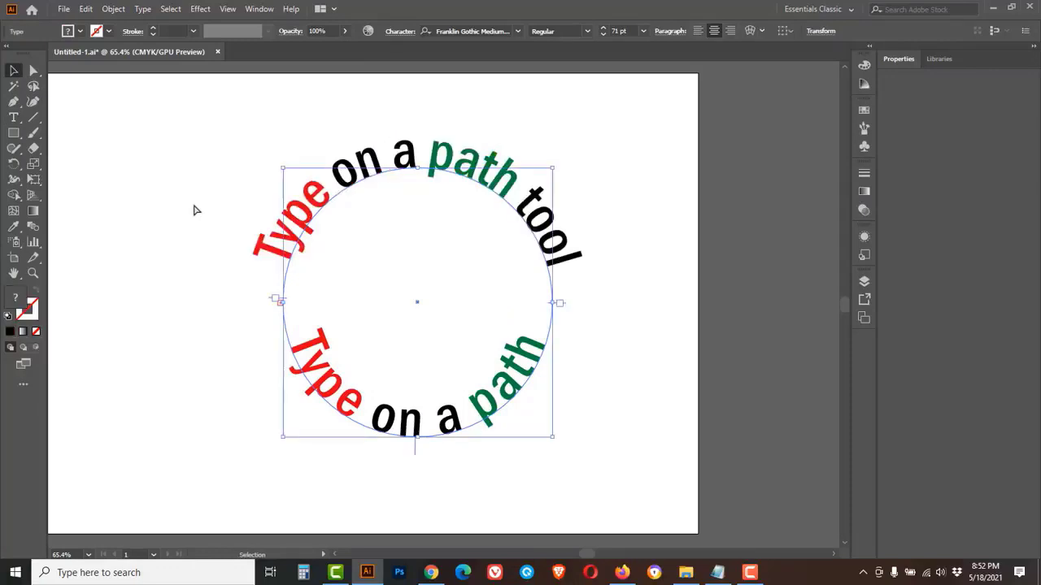
# Select the upper and lower circular texts together.
pyautogui.click(192, 198)
pyautogui.moveTo(193, 163); pyautogui.dragTo(645, 439)
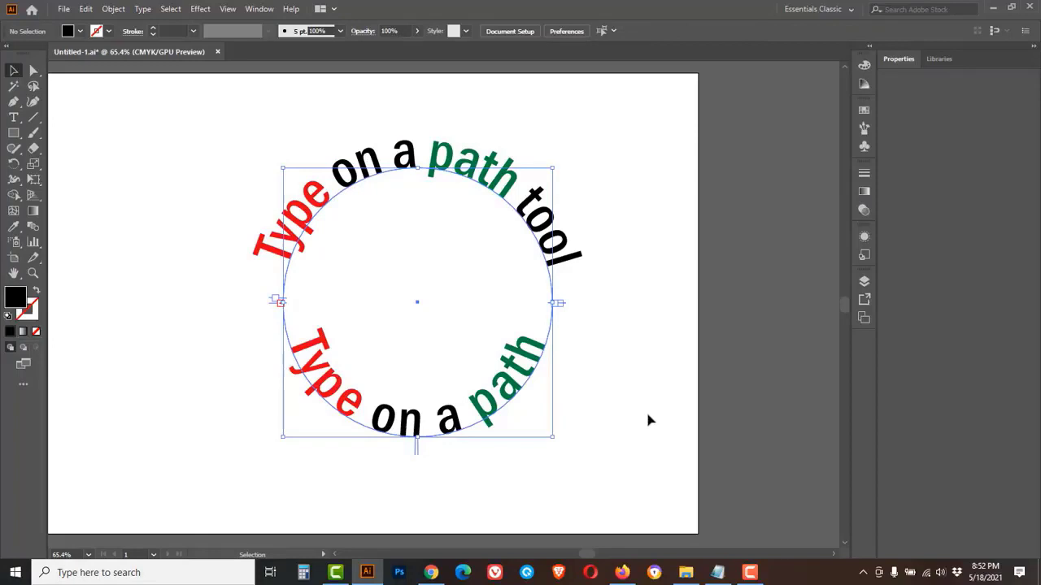